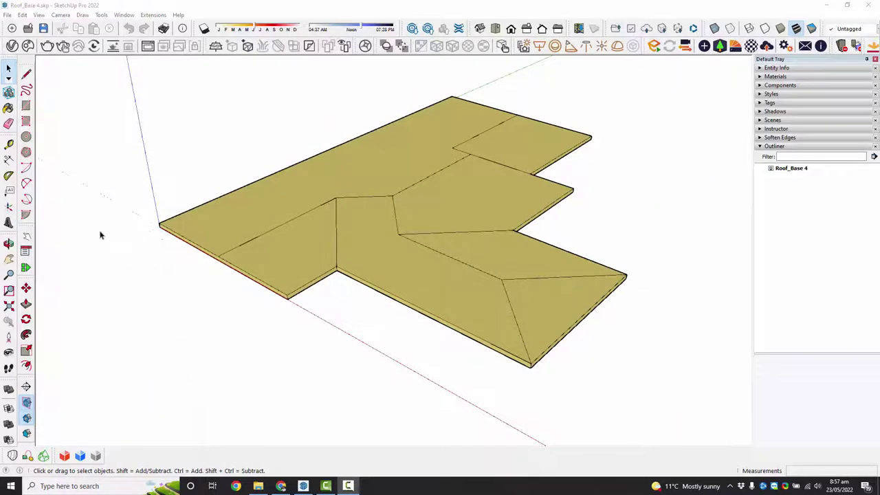
Step: Place a 30° Protractor guide from the left roof corner along its edge, locked to the horizontal plane
scroll(119, 187, up, 2)
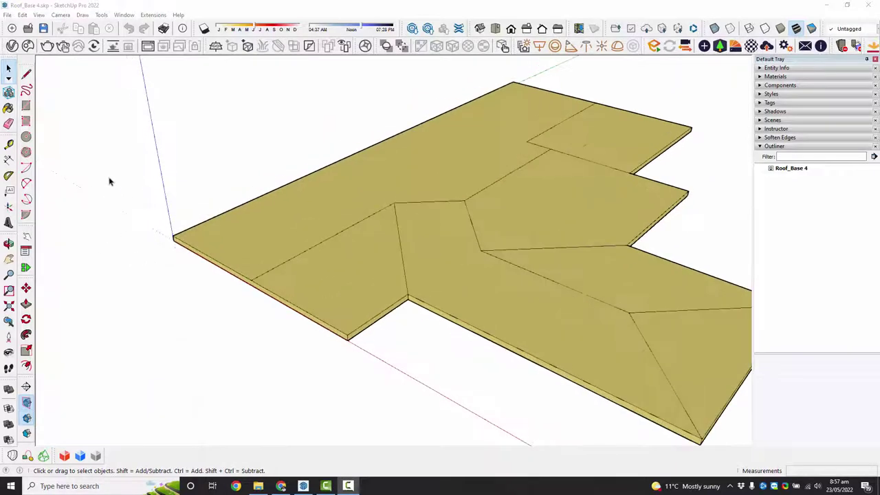
click(8, 176)
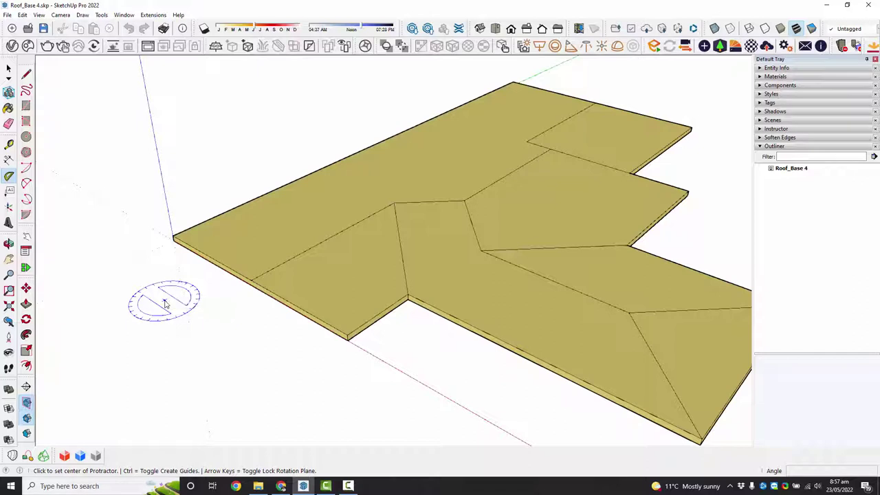
key(Left)
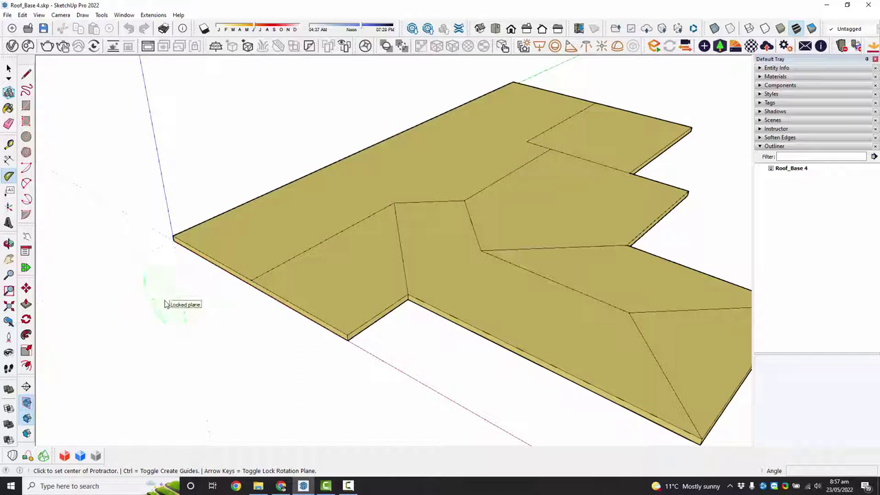
key(Right)
key(Up)
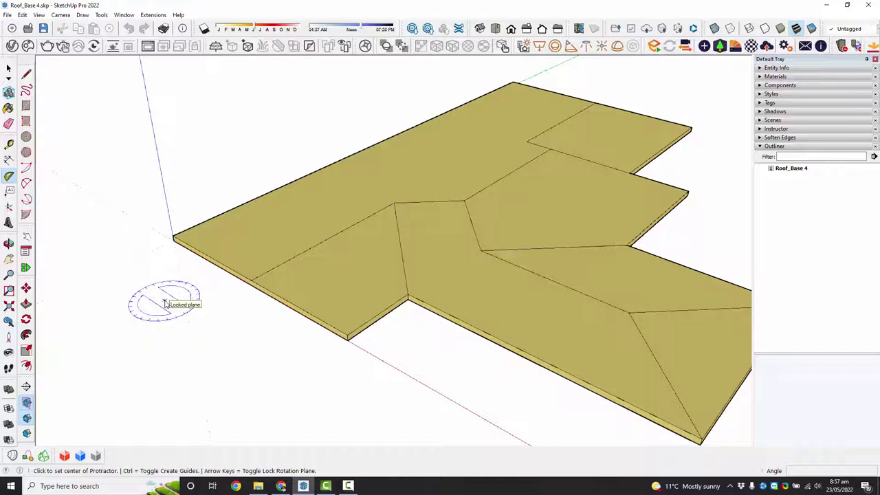
key(Left)
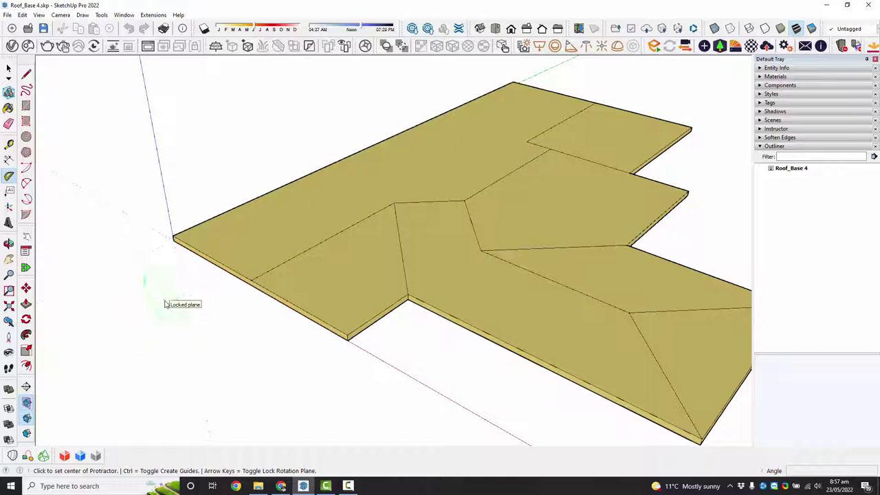
scroll(172, 239, up, 4)
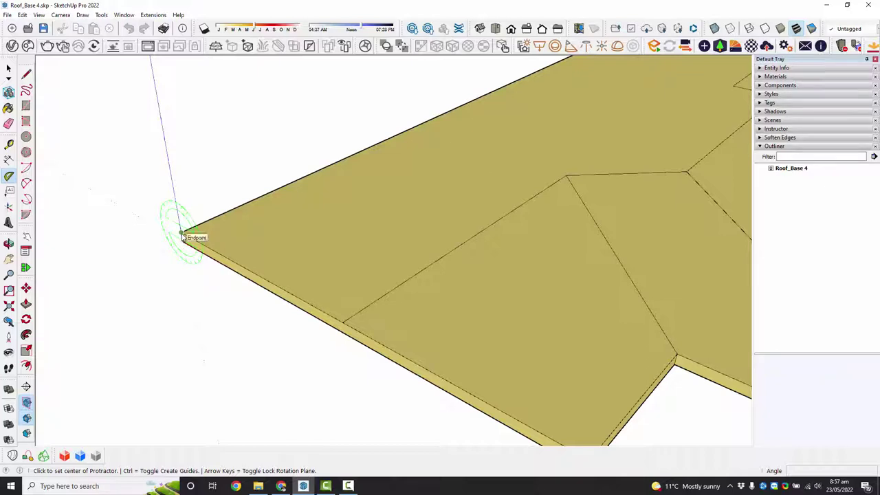
click(182, 234)
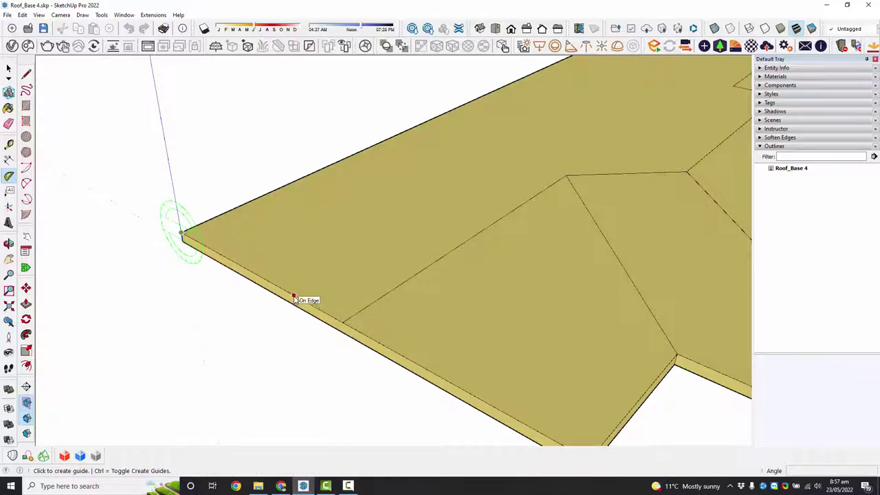
click(294, 297)
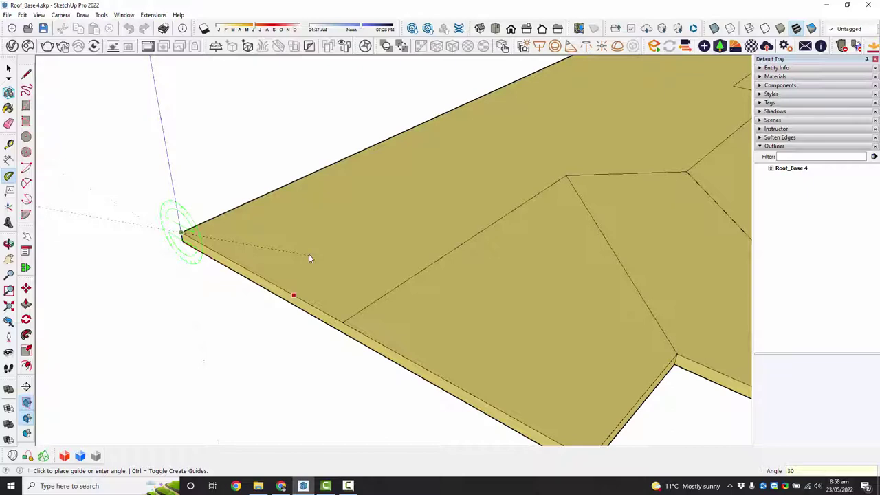
key(Return)
Step: Add a 30° angle guide at the first front roof corner, redoing a misplaced baseline
scroll(304, 255, down, 6)
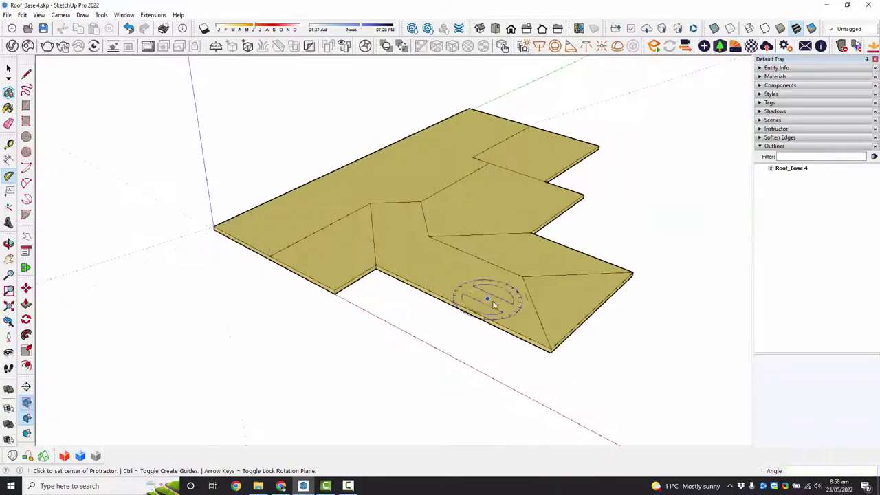
scroll(474, 299, up, 5)
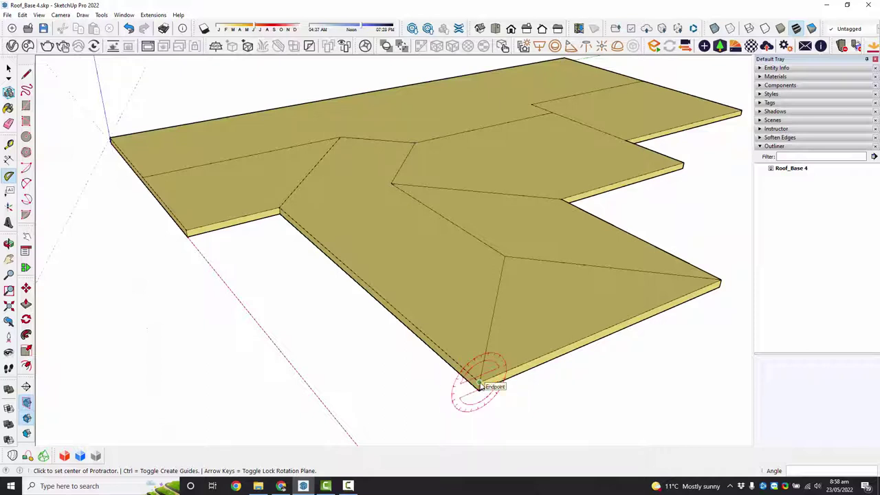
click(479, 385)
click(430, 340)
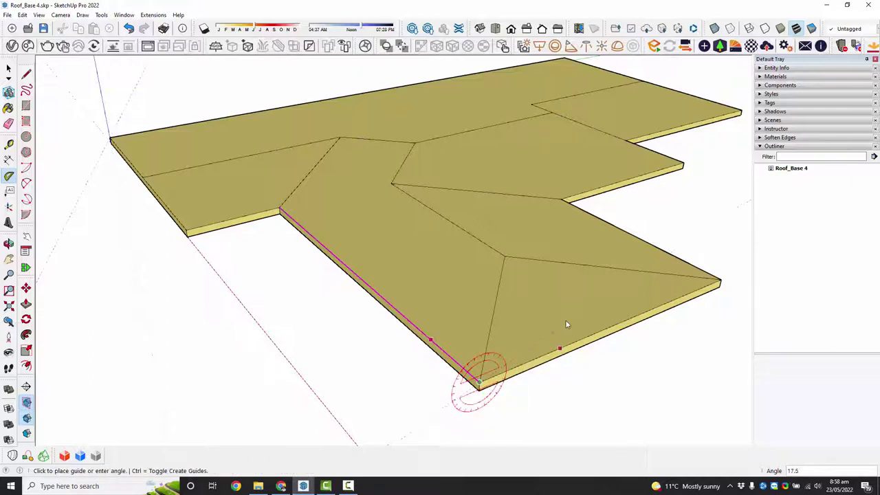
key(Escape)
middle_drag(565, 320, 412, 304)
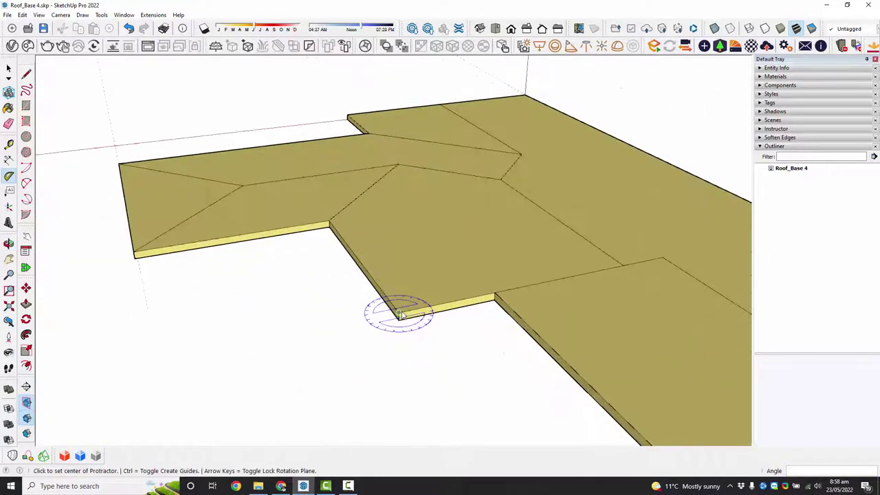
click(398, 314)
click(438, 303)
click(456, 275)
Step: Add another 30° angle guide at the next front roof corner
middle_drag(235, 147, 344, 255)
scroll(453, 281, up, 3)
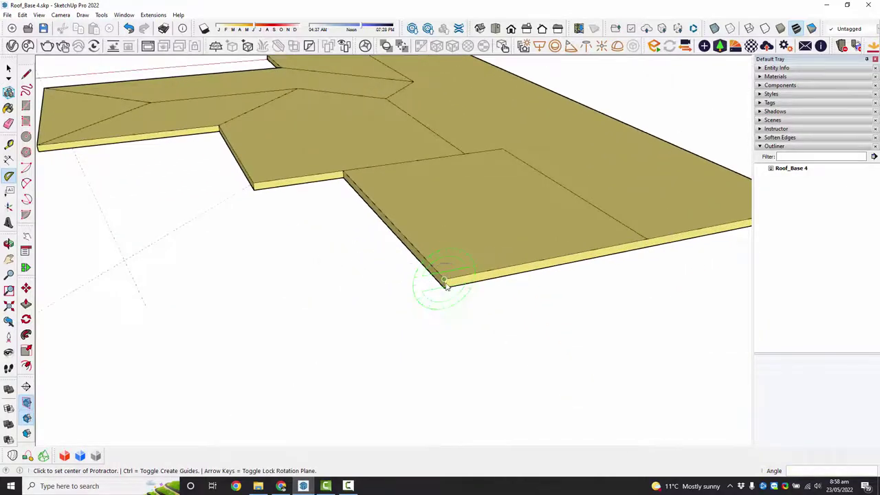
click(445, 282)
click(498, 268)
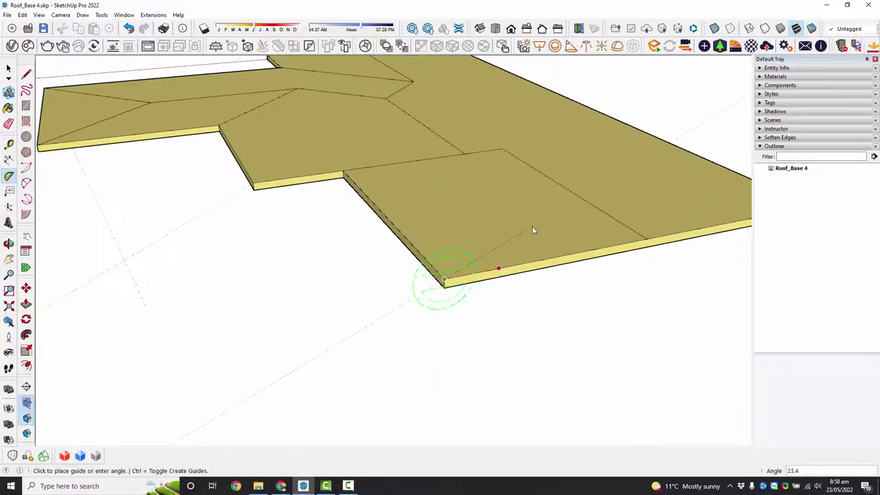
click(532, 230)
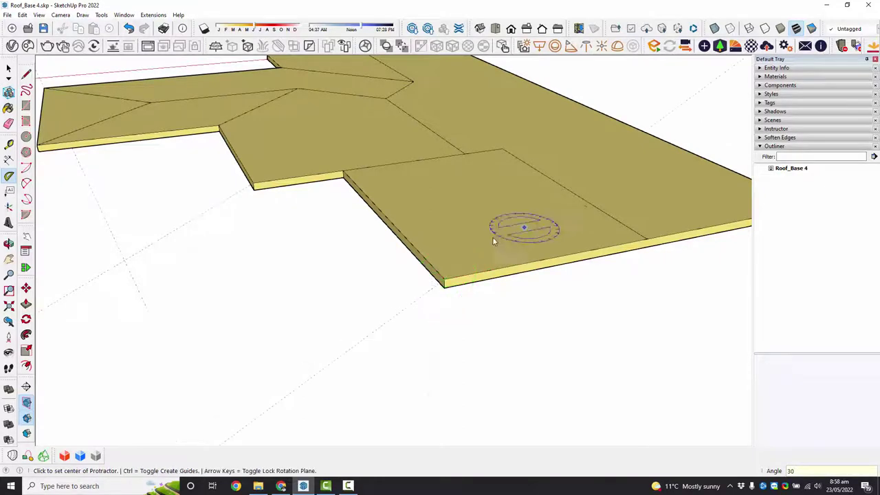
scroll(530, 230, down, 3)
middle_drag(490, 241, 396, 261)
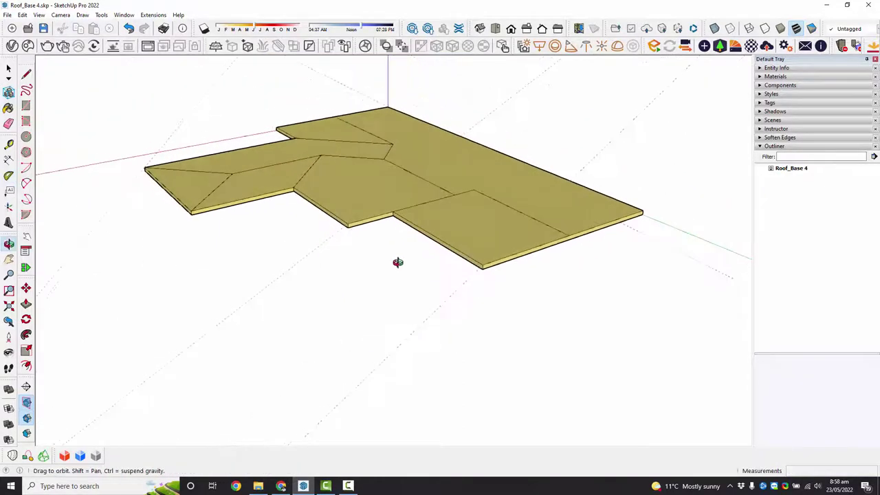
Step: Set the Guides colour in the style's Modeling Settings to bright red
click(770, 93)
click(780, 141)
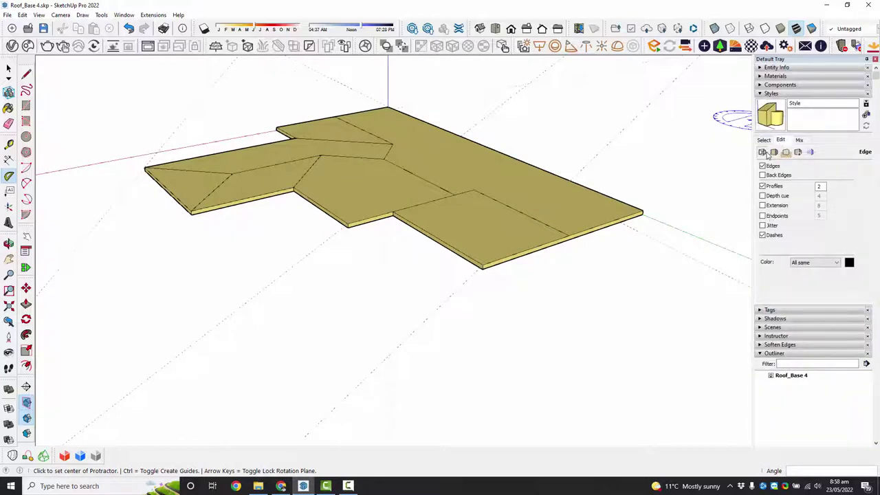
click(809, 152)
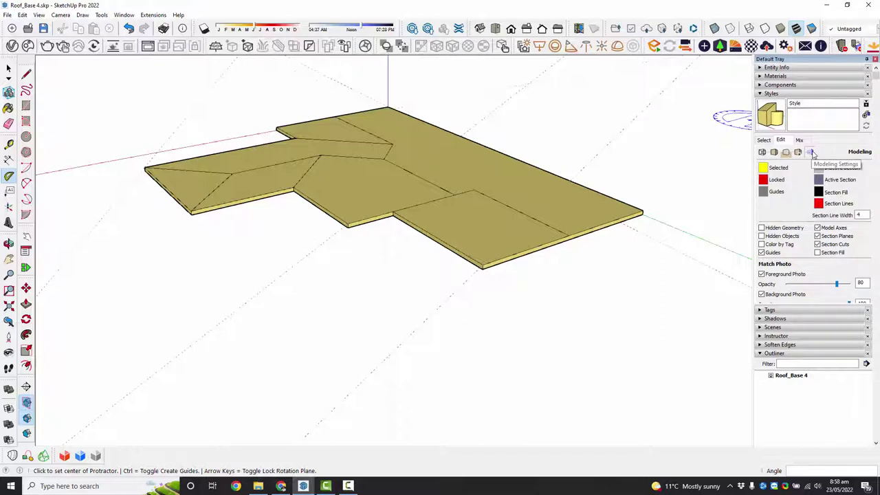
click(763, 191)
click(453, 241)
mouse_move(465, 237)
mouse_down()
mouse_move(465, 249)
mouse_move(465, 226)
mouse_up()
click(434, 271)
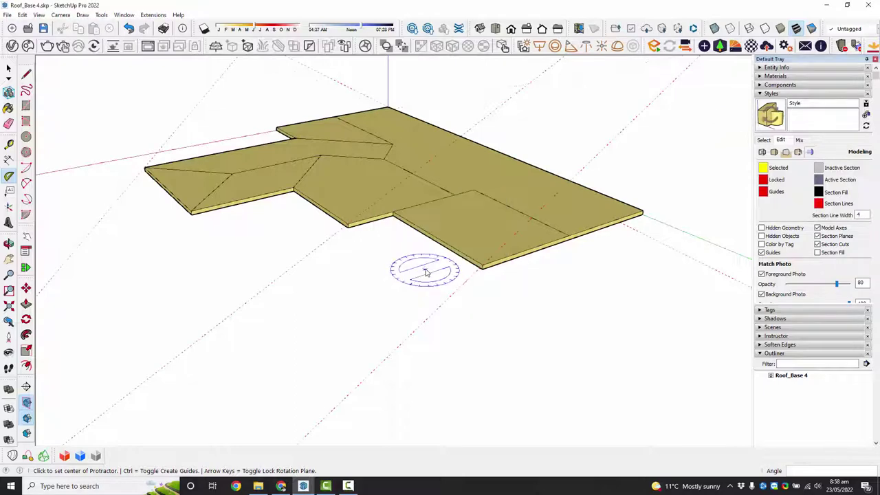
middle_drag(403, 173, 416, 232)
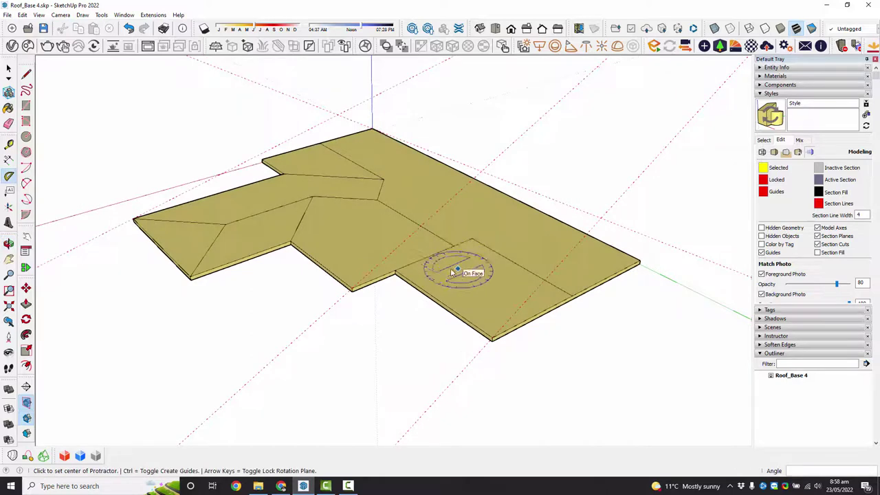
middle_drag(427, 266, 183, 236)
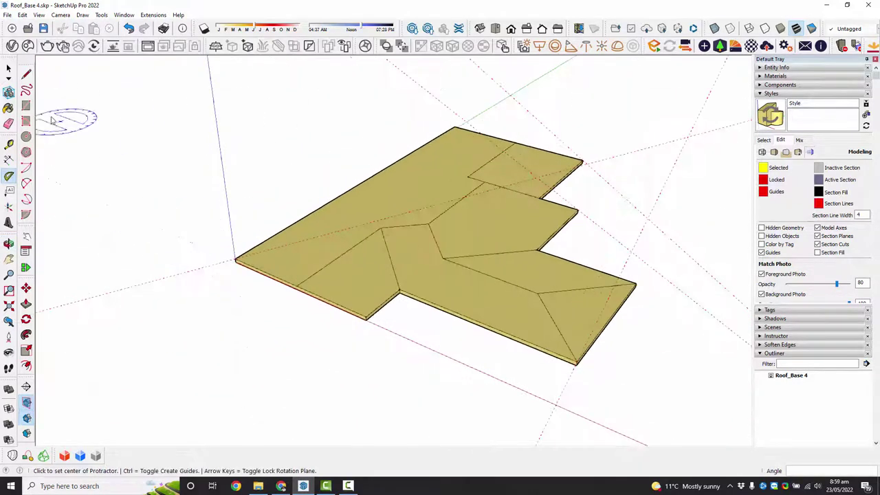
Step: Draw a hip edge from the left roof corner to the guide intersection and on to the front corner
click(26, 77)
scroll(163, 244, up, 3)
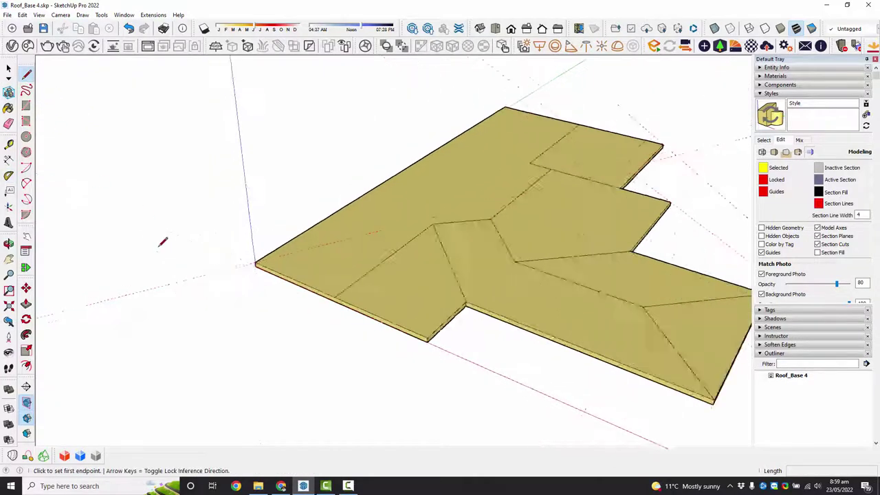
click(298, 267)
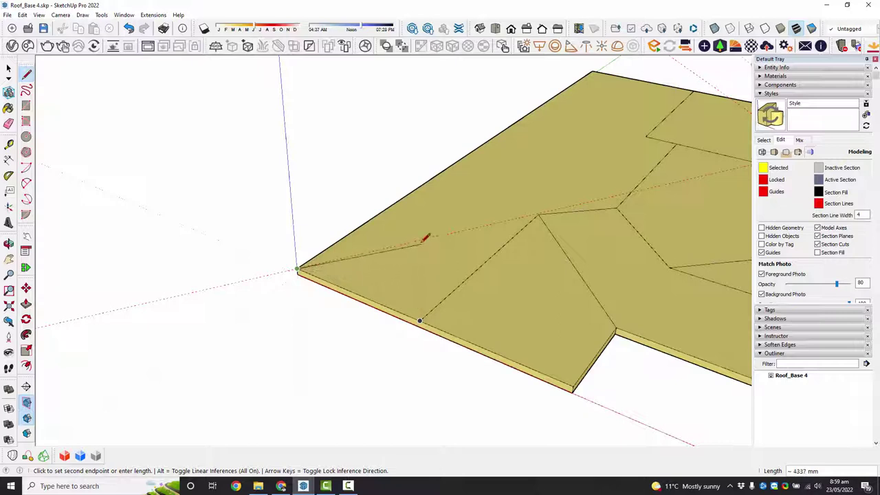
click(421, 240)
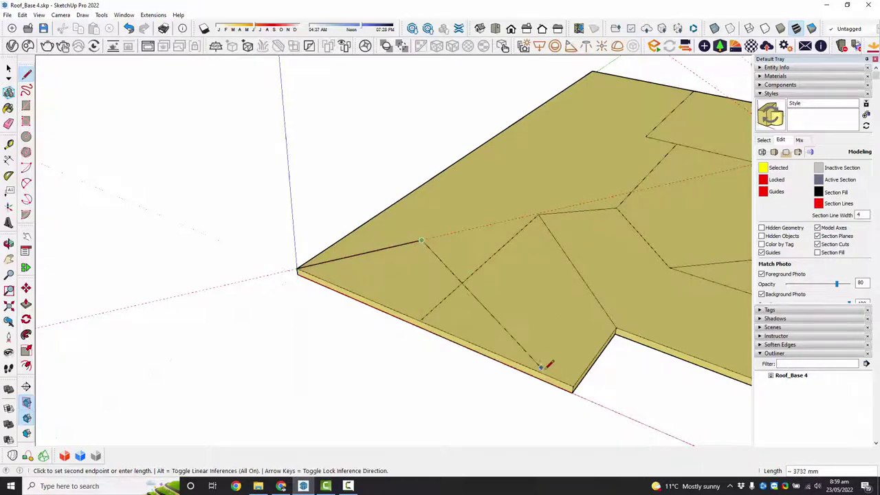
click(575, 377)
Step: Draw a second hip edge from the back corner to the guide point, closing a new sloped face
middle_drag(545, 280, 455, 284)
click(357, 243)
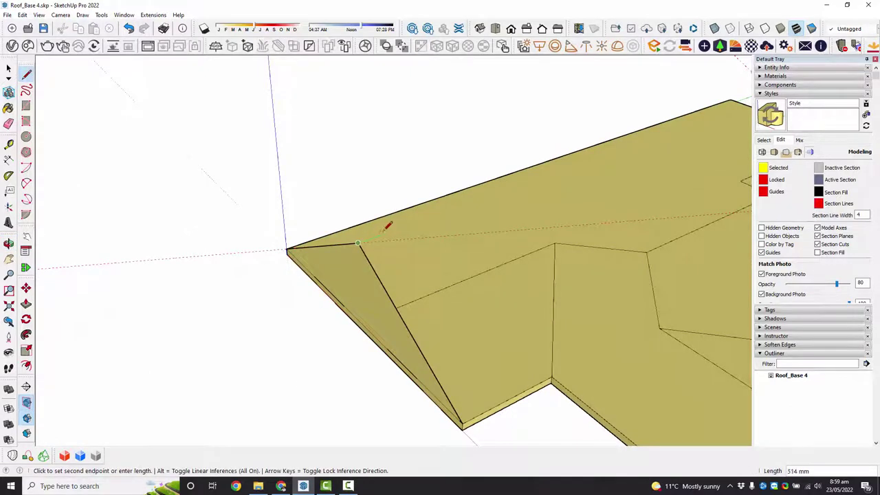
click(555, 242)
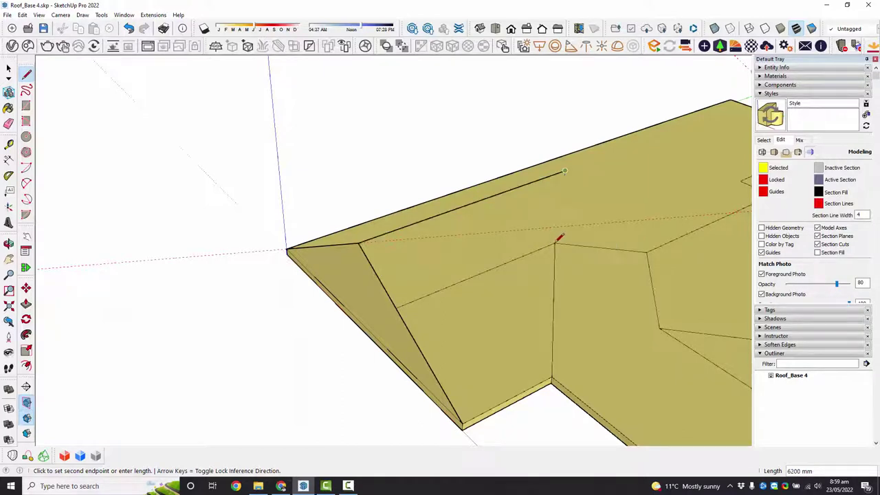
click(552, 373)
scroll(348, 204, down, 3)
Step: Draw two red-axis-locked edges beside the raised gable slope, splitting off a narrow strip
scroll(503, 301, up, 3)
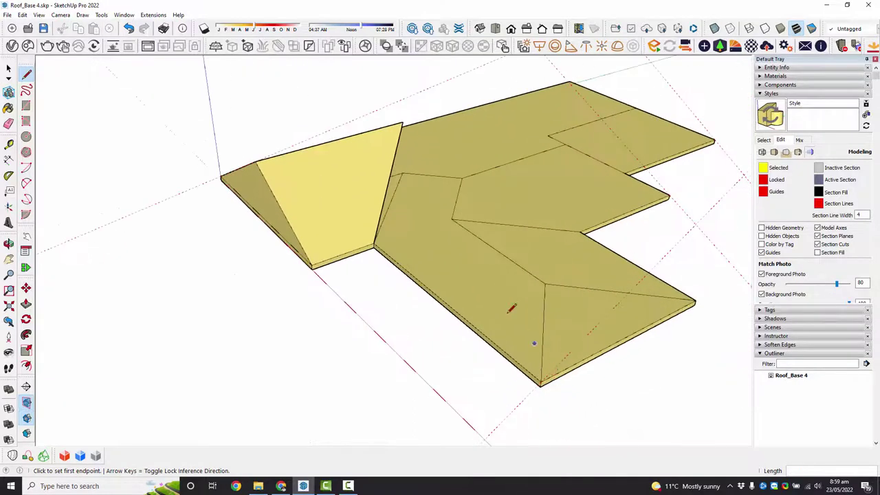
scroll(503, 301, up, 3)
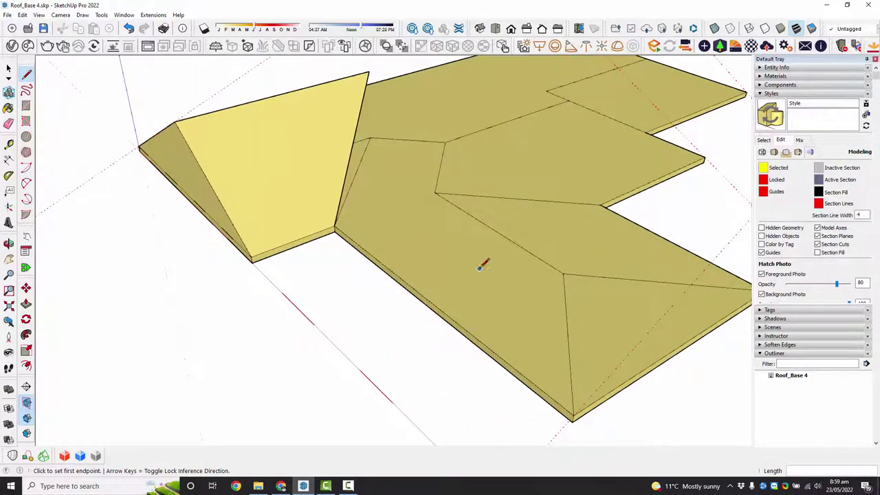
click(350, 154)
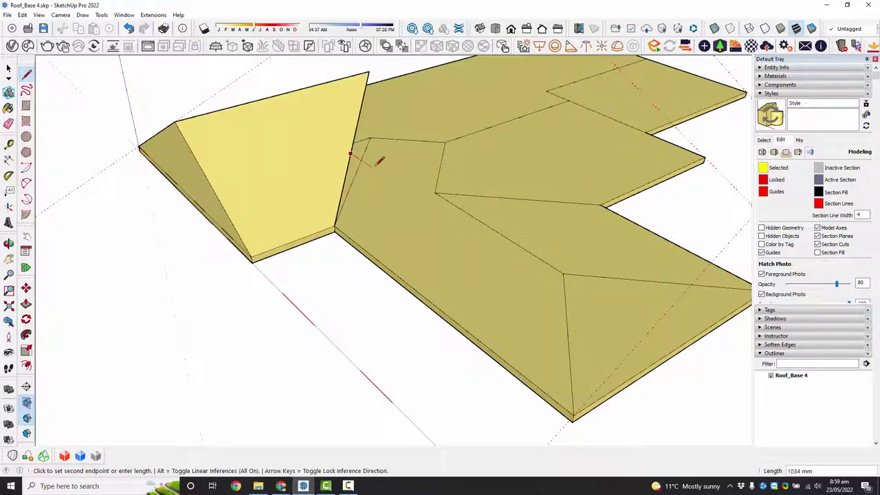
middle_drag(418, 187, 416, 208)
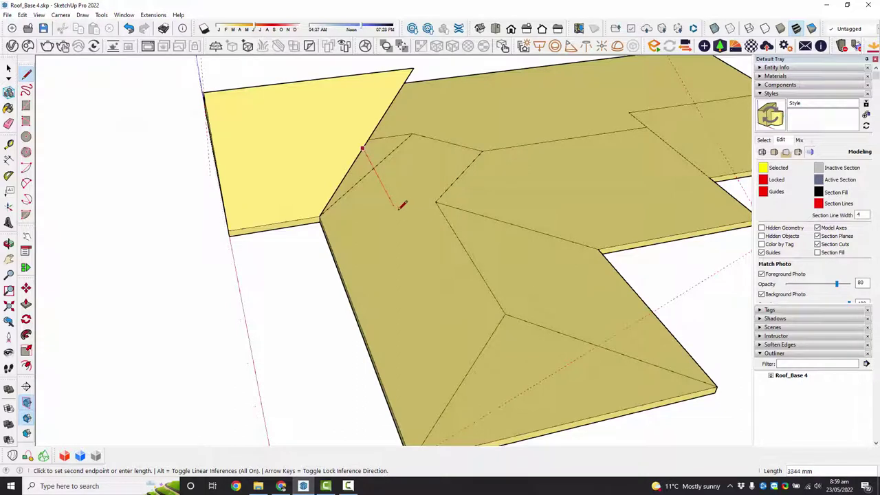
key(Right)
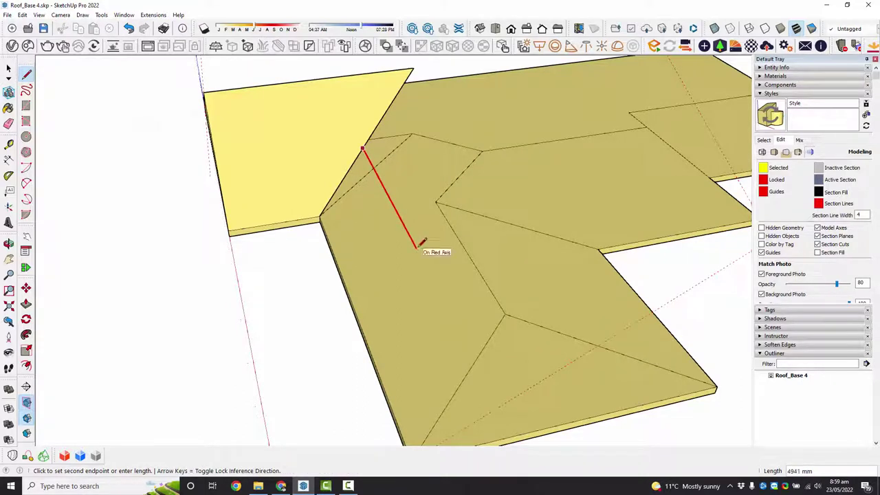
click(410, 238)
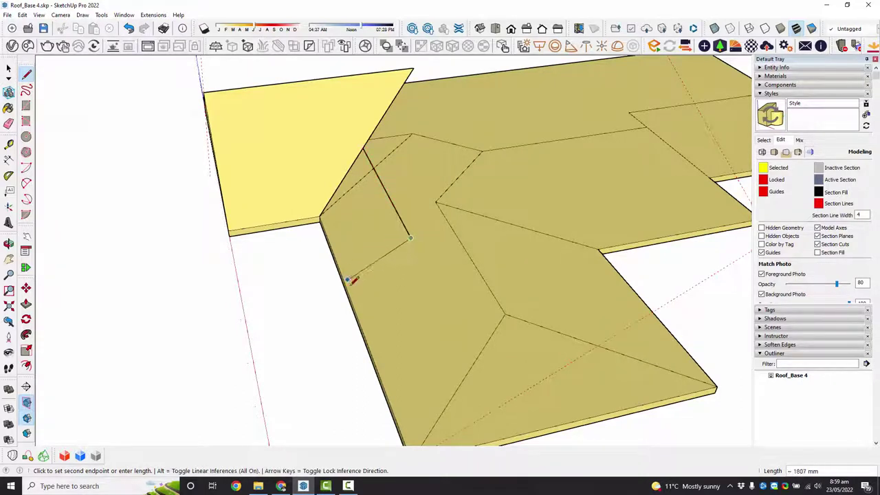
click(349, 295)
middle_drag(375, 273, 374, 195)
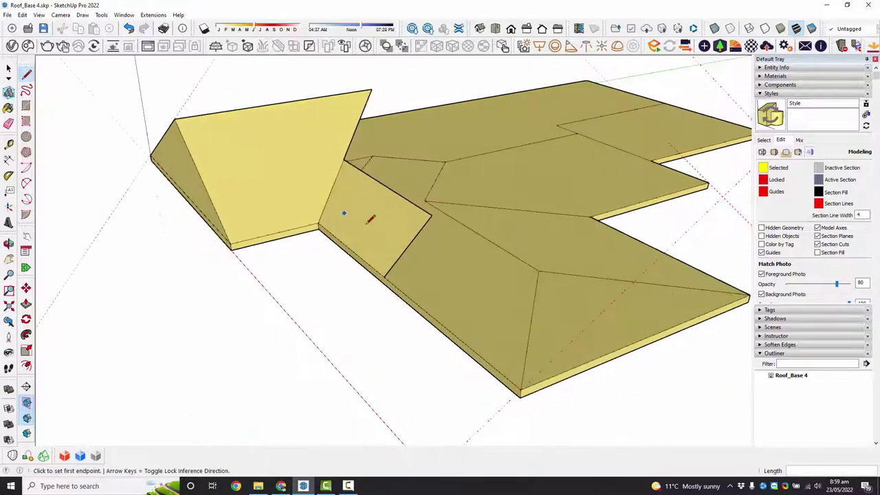
Step: Draw an edge from the roof edge point down to the lower hip roof's front corner
scroll(329, 184, down, 2)
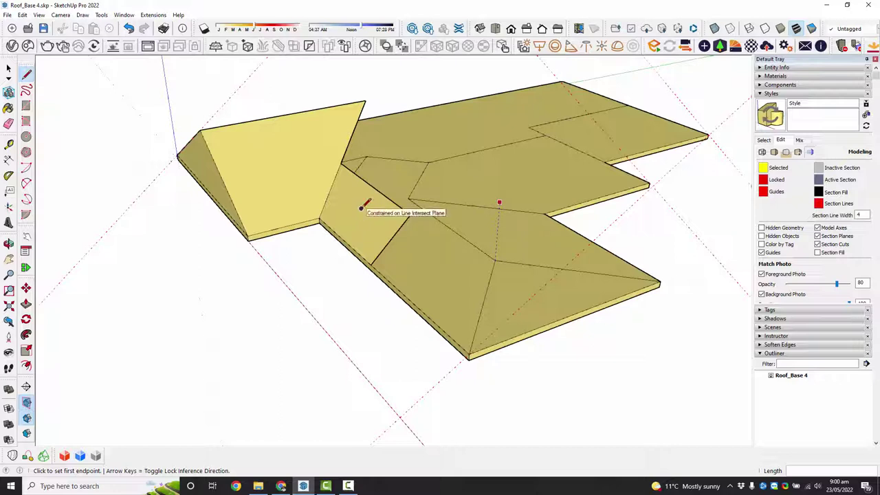
click(361, 208)
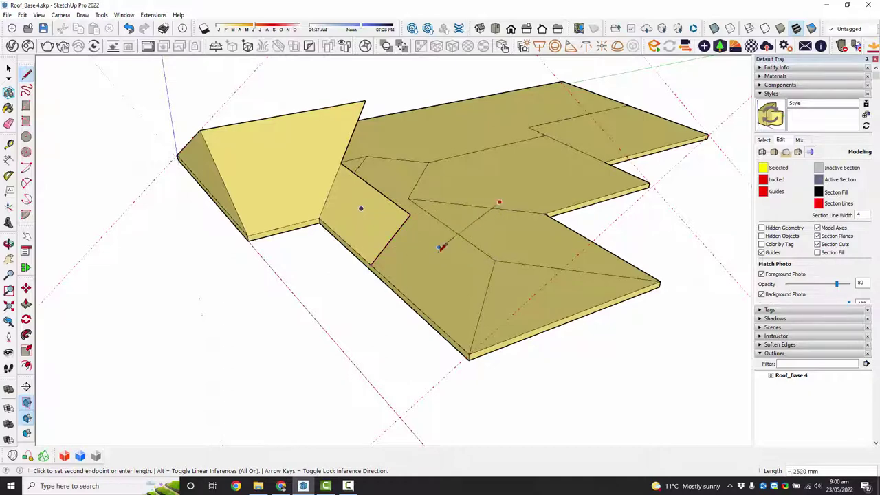
click(469, 355)
Step: Draw a direction-locked edge from the corner to the ridge corner, splitting the roof face
mouse_move(544, 169)
middle_down()
mouse_move(507, 255)
mouse_move(522, 261)
middle_up()
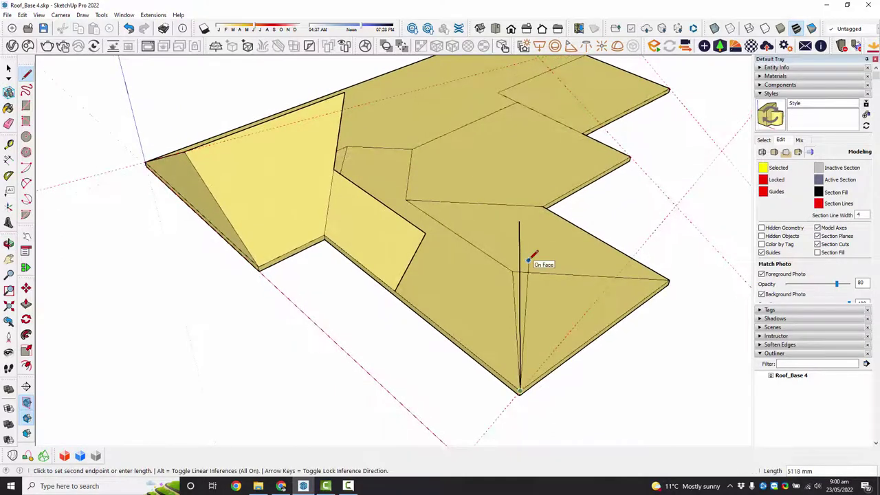
click(519, 221)
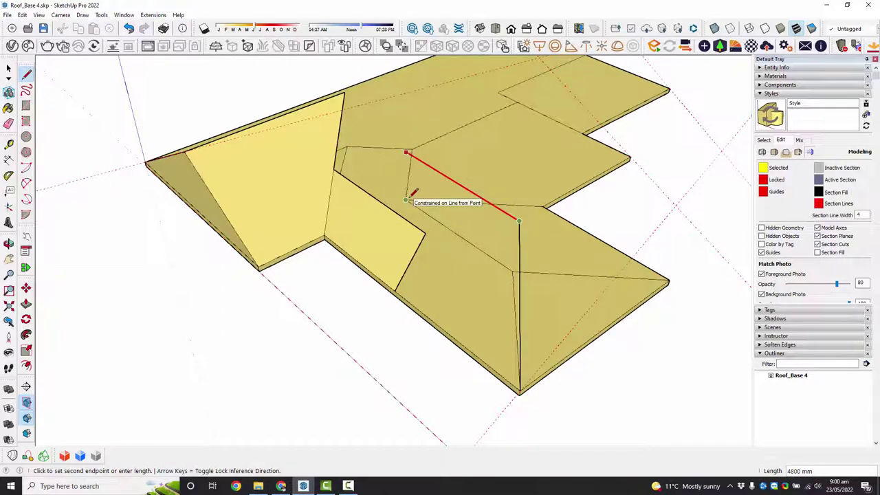
mouse_move(444, 144)
middle_down()
mouse_move(456, 210)
mouse_move(488, 228)
mouse_move(525, 227)
middle_up()
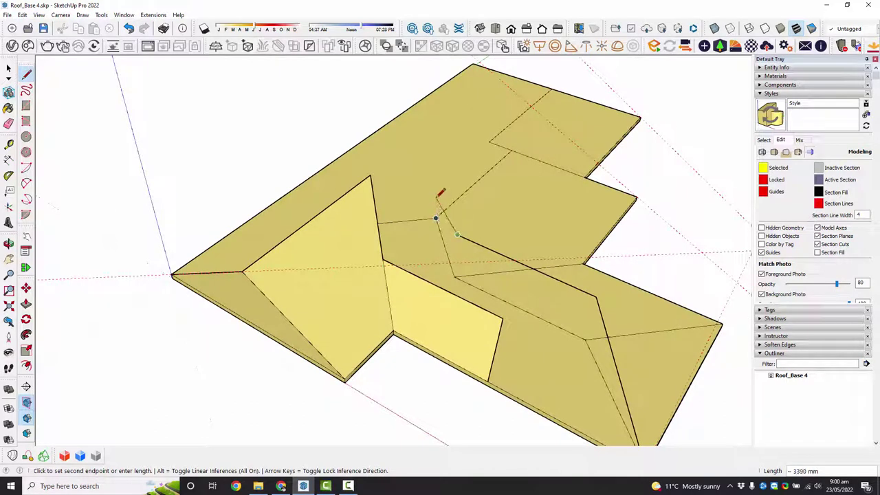
key(shift)
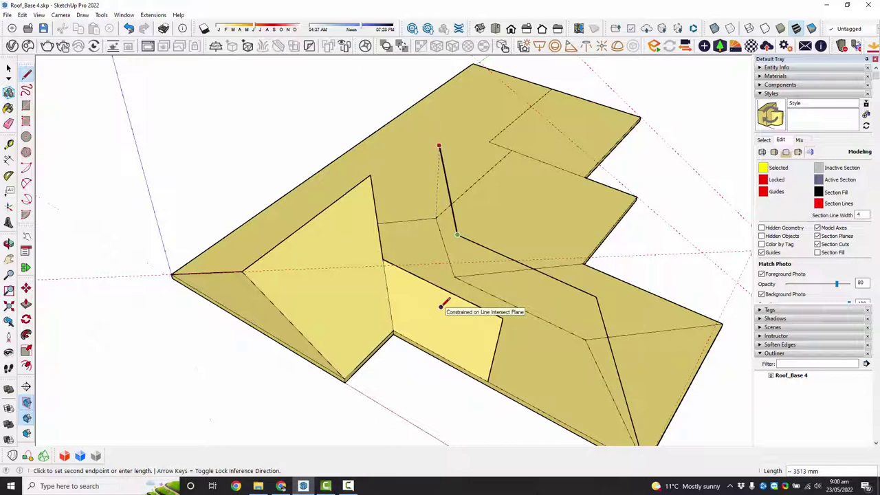
click(440, 305)
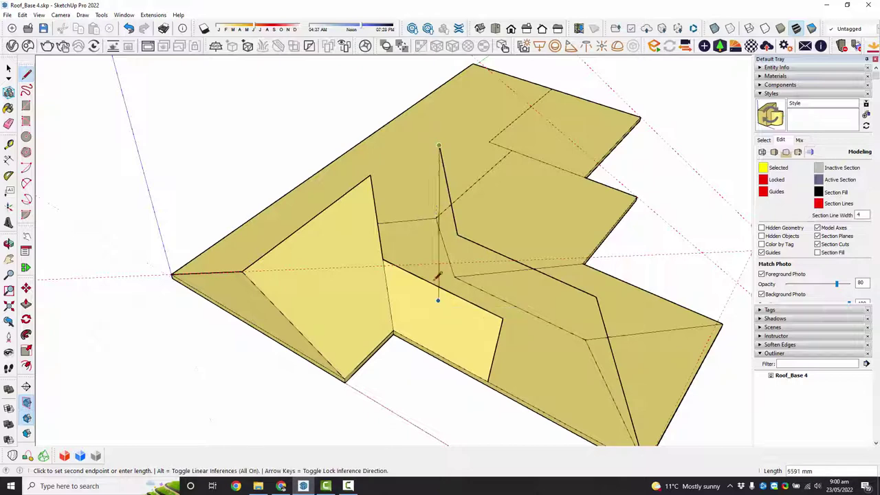
click(372, 174)
middle_drag(564, 325, 401, 241)
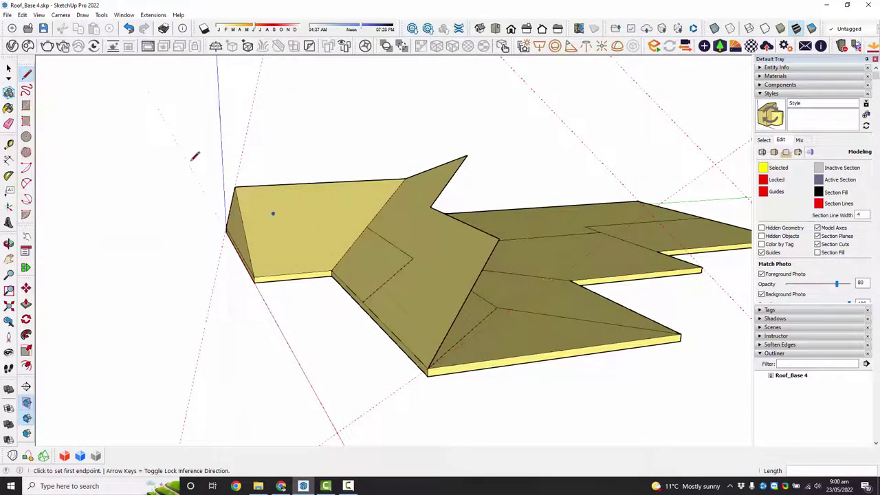
Step: Erase the stray edge and draw a valley line from the valley point to the front-right corner
click(8, 124)
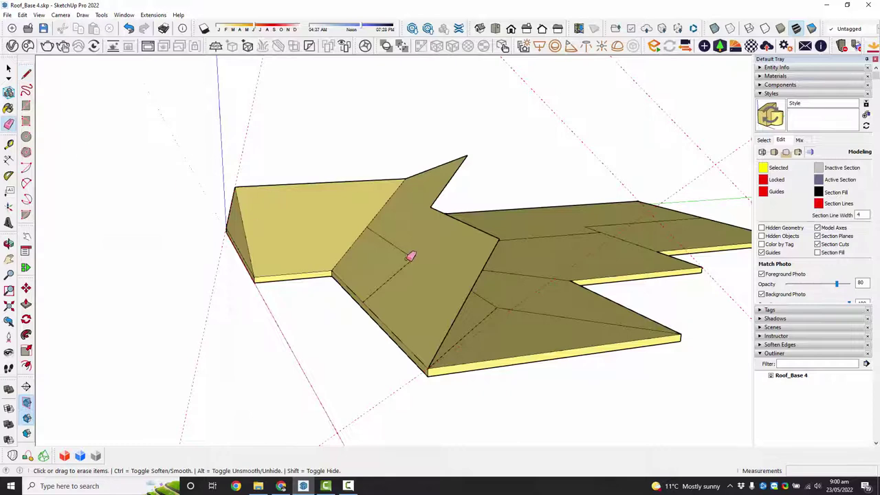
mouse_move(417, 257)
middle_down()
mouse_move(434, 300)
mouse_move(402, 286)
middle_up()
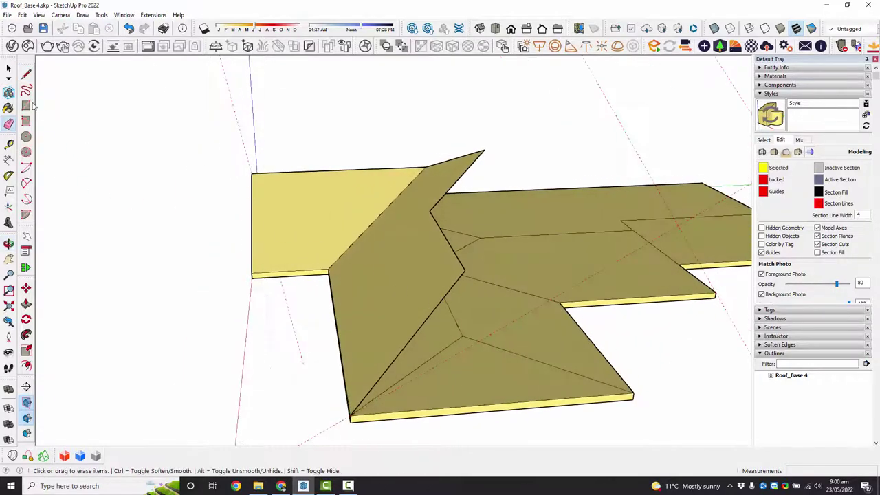
click(26, 73)
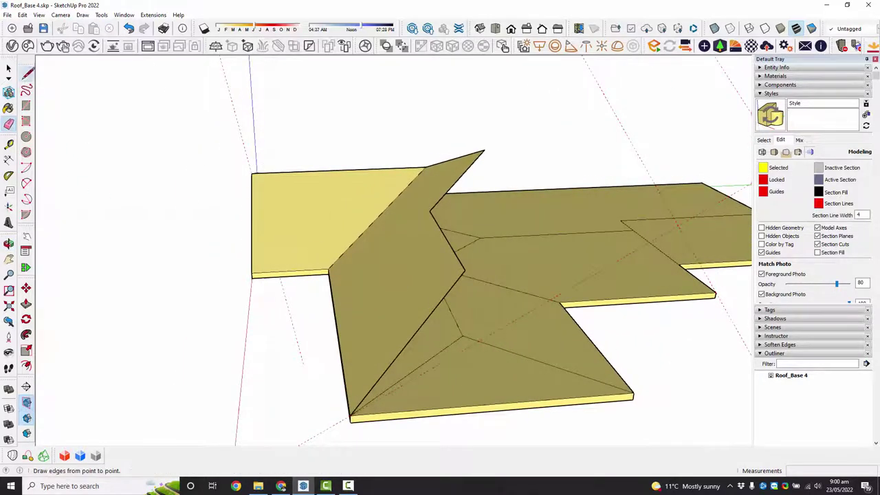
click(466, 270)
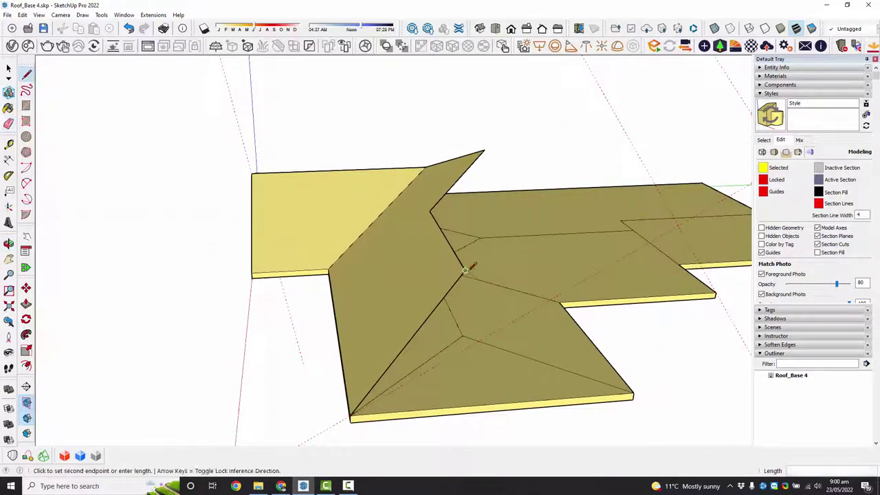
click(632, 390)
middle_drag(433, 318, 216, 306)
Step: Draw a valley edge from the valley point down to the valley's bottom corner
scroll(392, 166, up, 3)
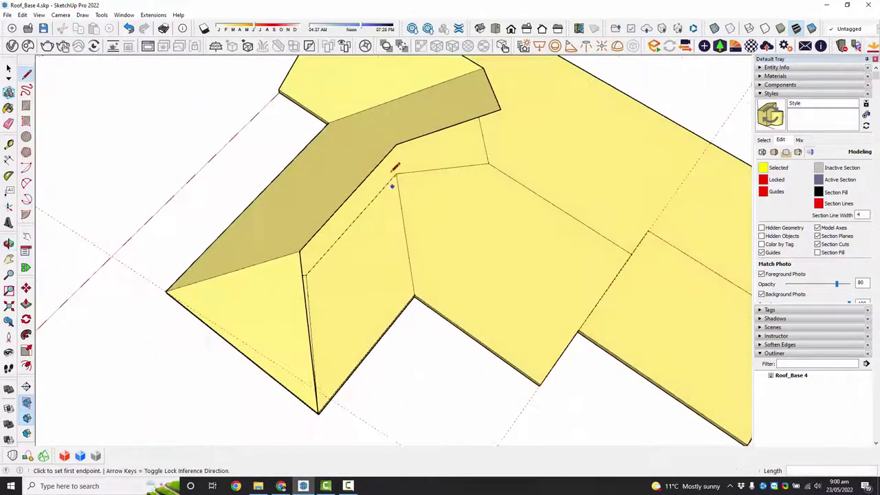
click(396, 145)
click(415, 294)
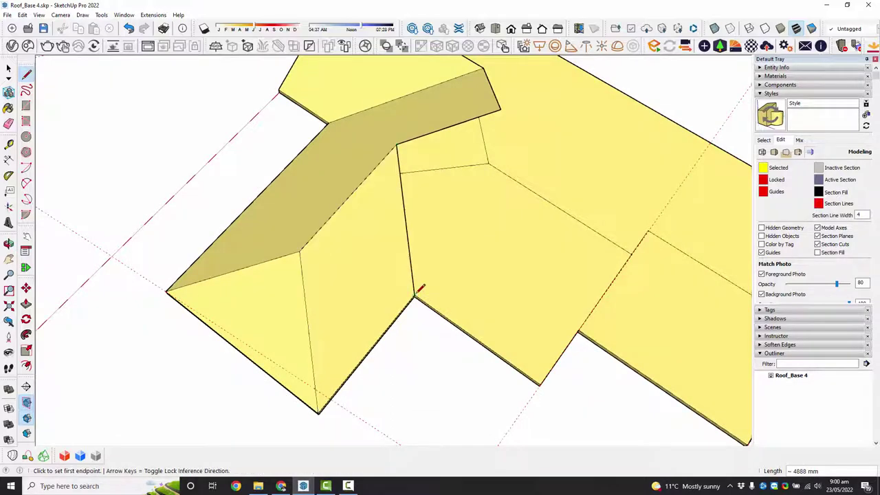
middle_drag(420, 290, 401, 134)
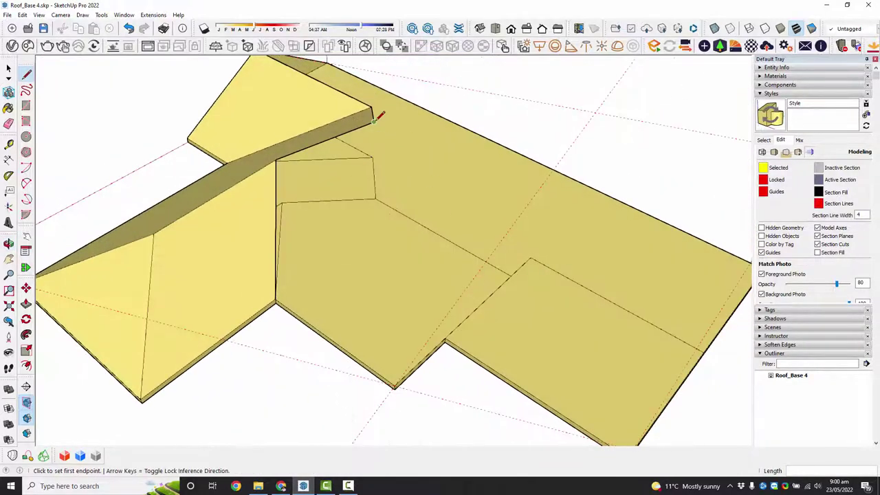
Step: Draw an edge from the ridge corner to the valley's bottom corner, then begin a hip line on the far face
click(373, 123)
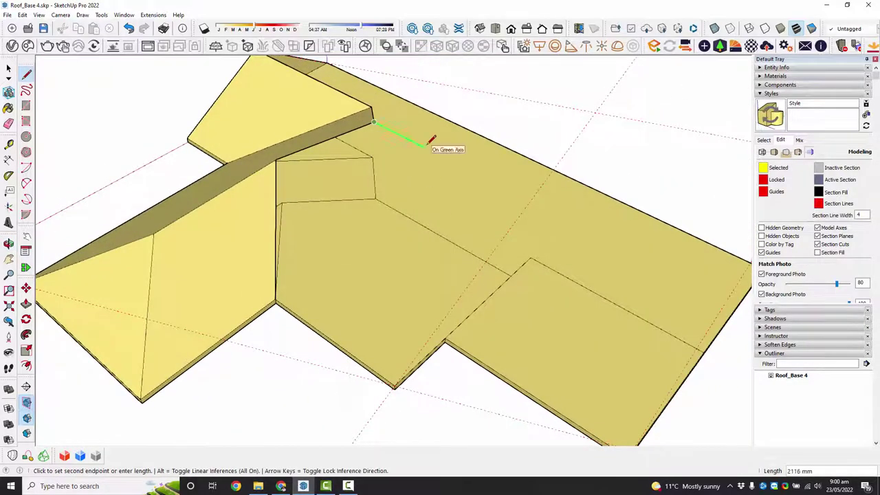
click(518, 268)
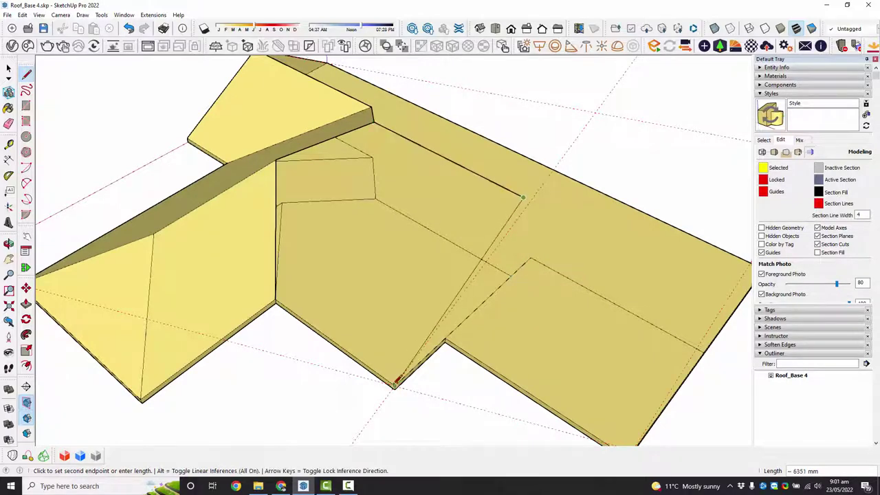
click(393, 385)
middle_drag(577, 325, 444, 287)
scroll(491, 257, up, 2)
middle_drag(490, 258, 504, 247)
mouse_move(440, 321)
middle_down()
mouse_move(550, 300)
mouse_move(451, 318)
middle_up()
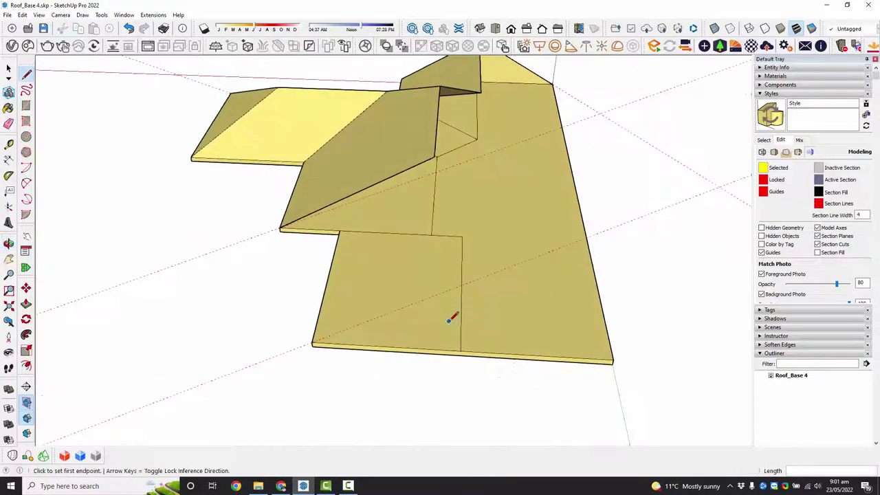
click(312, 342)
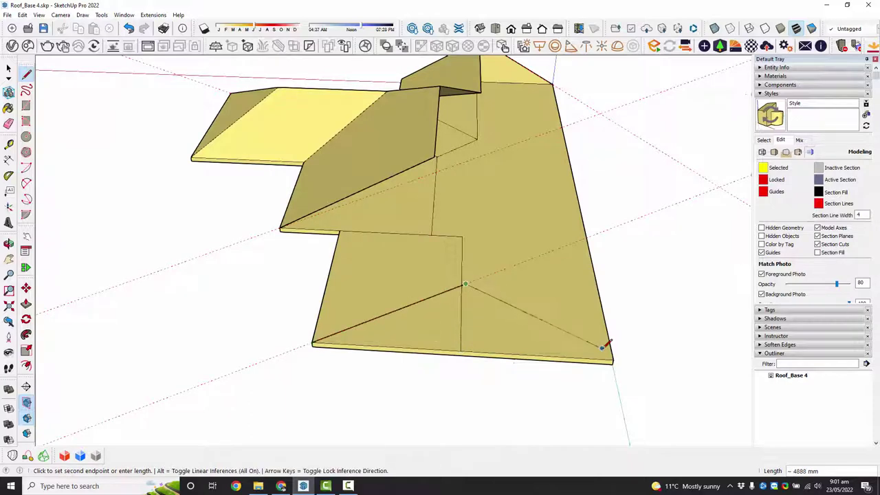
Step: Finish the far-face hip line and draw an edge from the roof corner closing a loop
click(613, 359)
middle_drag(581, 298, 382, 325)
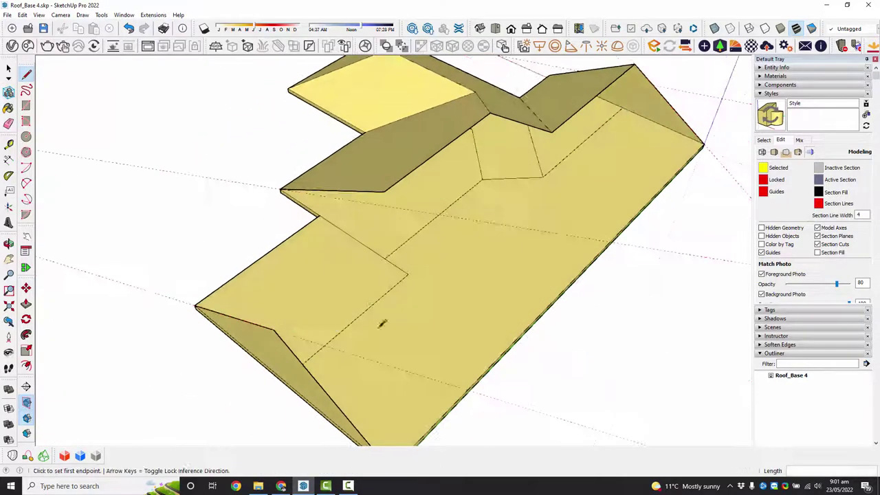
click(274, 330)
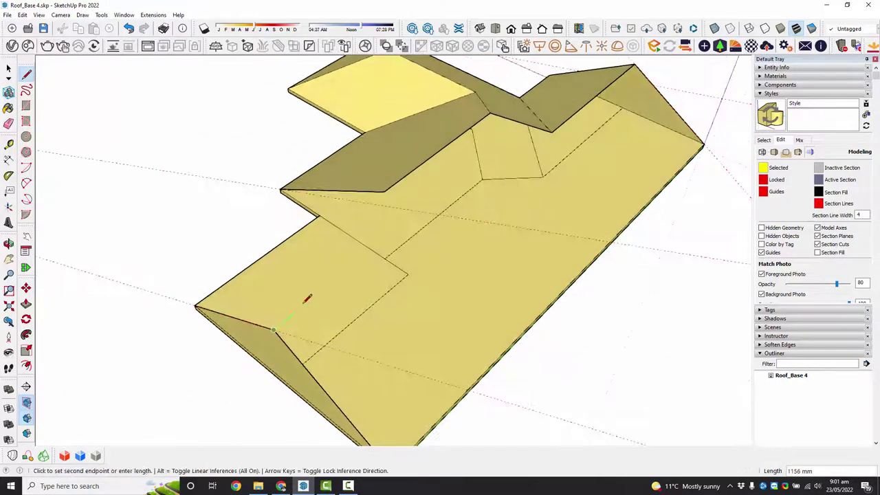
click(408, 272)
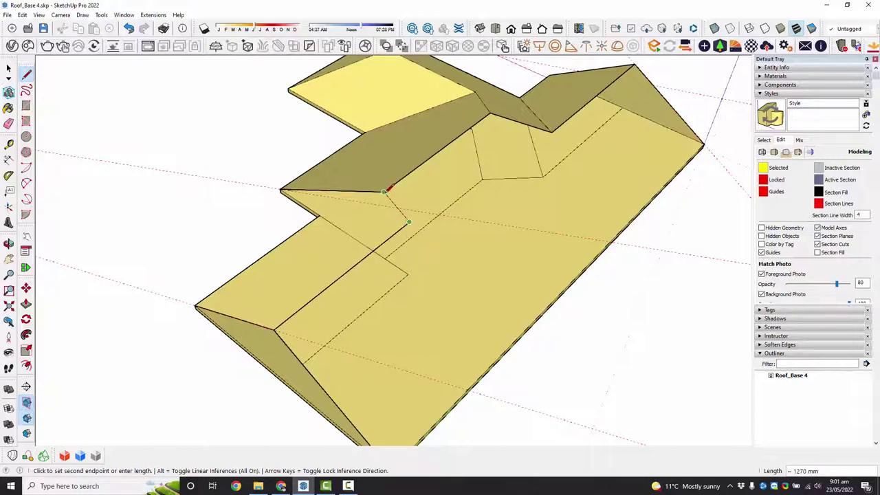
click(384, 191)
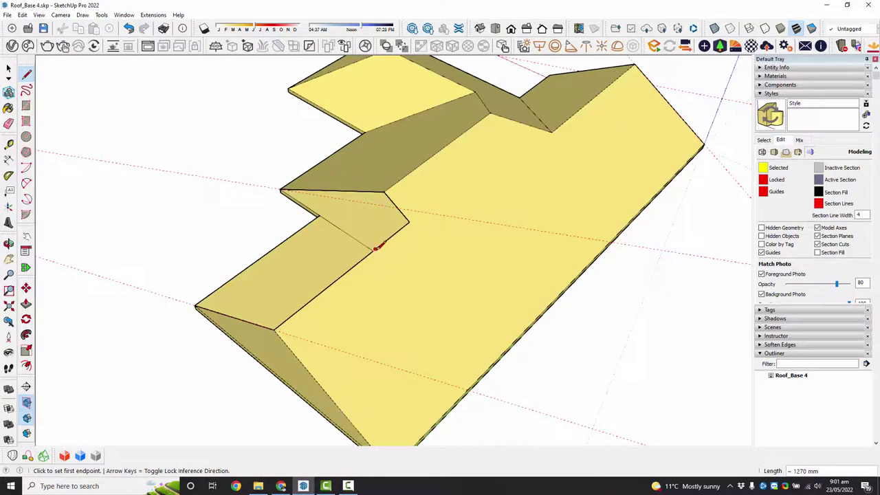
middle_drag(457, 206, 471, 191)
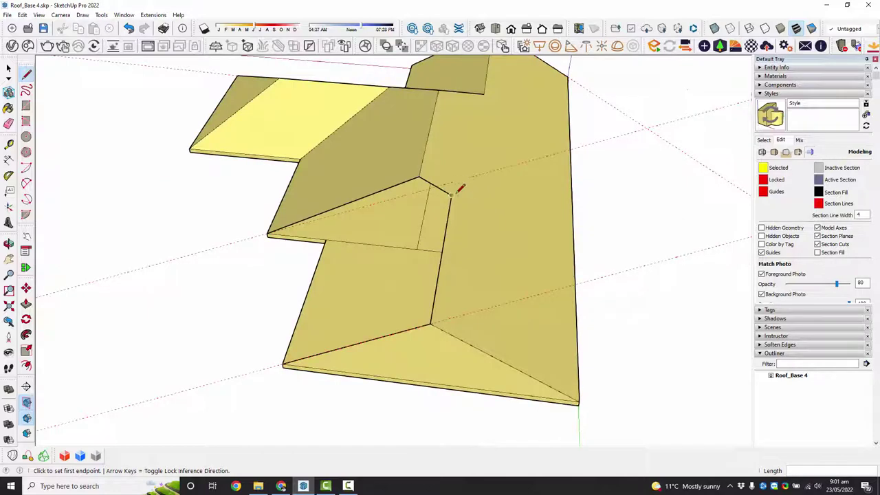
Step: Draw an edge from the inner roof vertex to split the remaining valley face
click(451, 195)
click(329, 237)
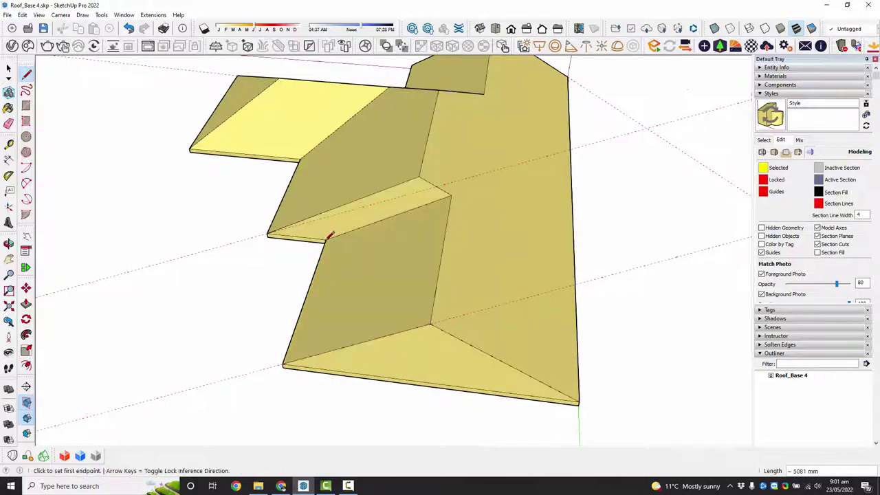
mouse_move(248, 284)
middle_down()
mouse_move(374, 239)
mouse_move(387, 191)
mouse_move(420, 158)
middle_up()
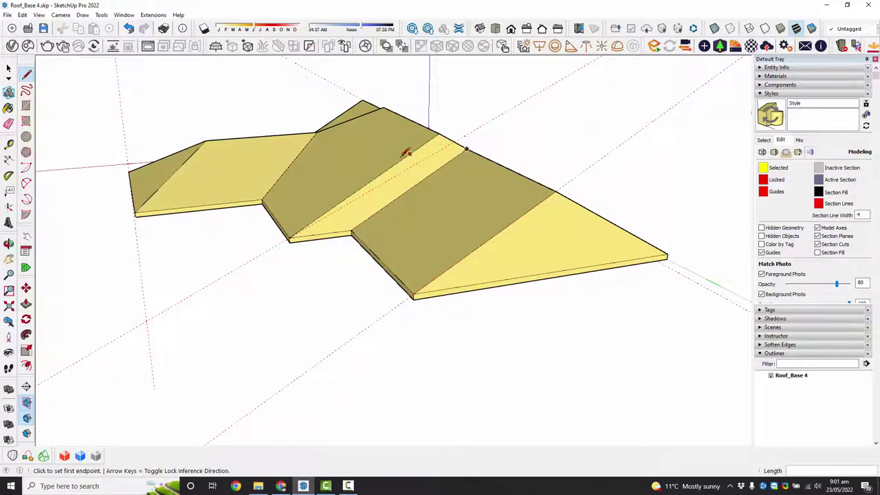
mouse_move(411, 152)
middle_down()
mouse_move(447, 154)
mouse_move(481, 181)
mouse_move(391, 222)
mouse_move(432, 244)
middle_up()
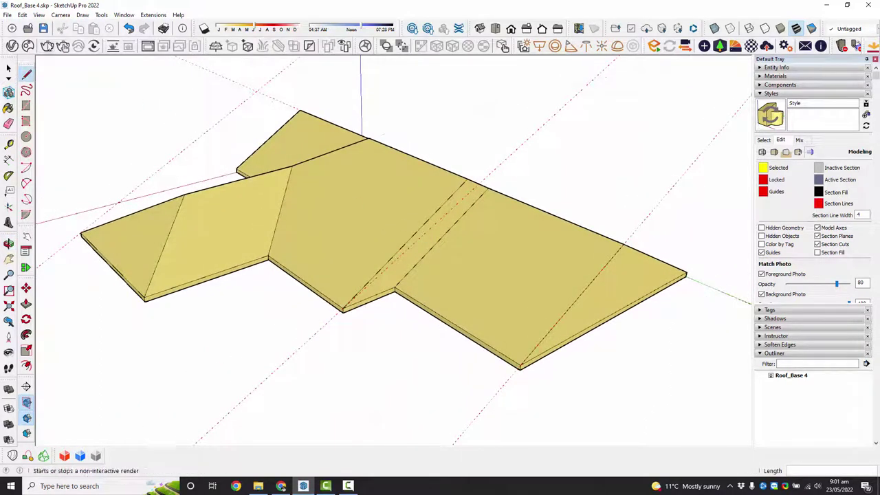
Step: Remove every construction guide with Edit > Delete Guides
click(22, 15)
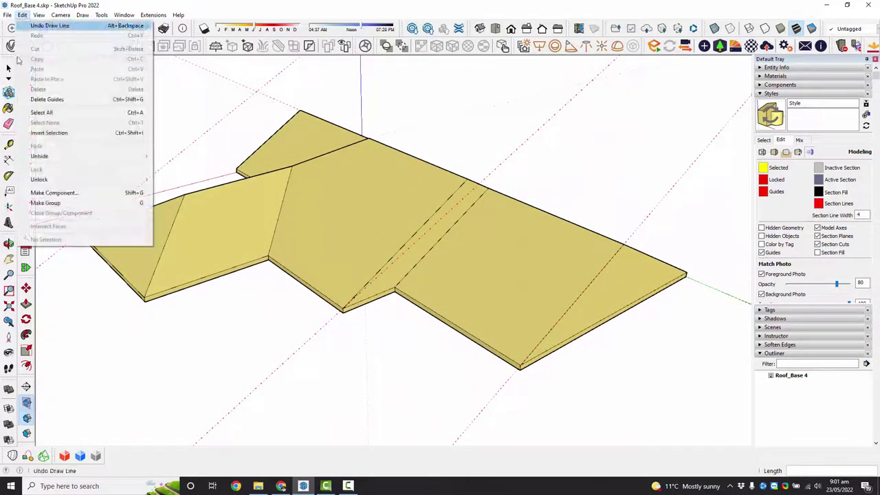
click(42, 99)
mouse_move(266, 249)
middle_down()
mouse_move(255, 230)
mouse_move(520, 232)
mouse_move(566, 206)
mouse_move(471, 243)
mouse_move(691, 245)
mouse_move(615, 287)
mouse_move(422, 252)
mouse_move(408, 277)
middle_up()
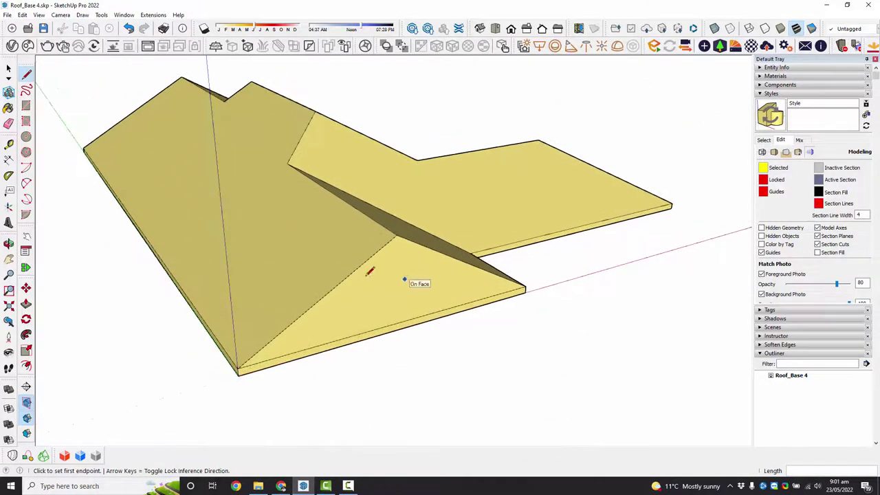
Step: Undo an accidental erase of the front lower roof edges and reframe the roof wing
click(8, 123)
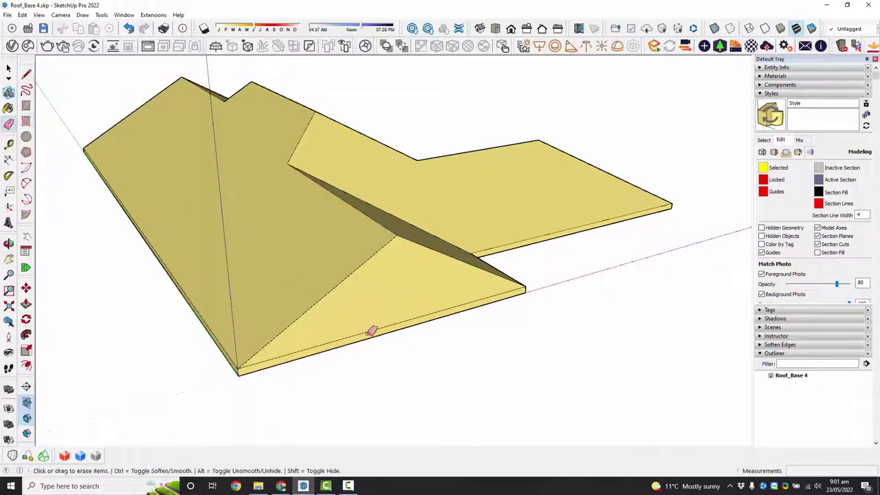
mouse_move(371, 331)
mouse_down()
mouse_move(412, 320)
mouse_move(399, 313)
mouse_up()
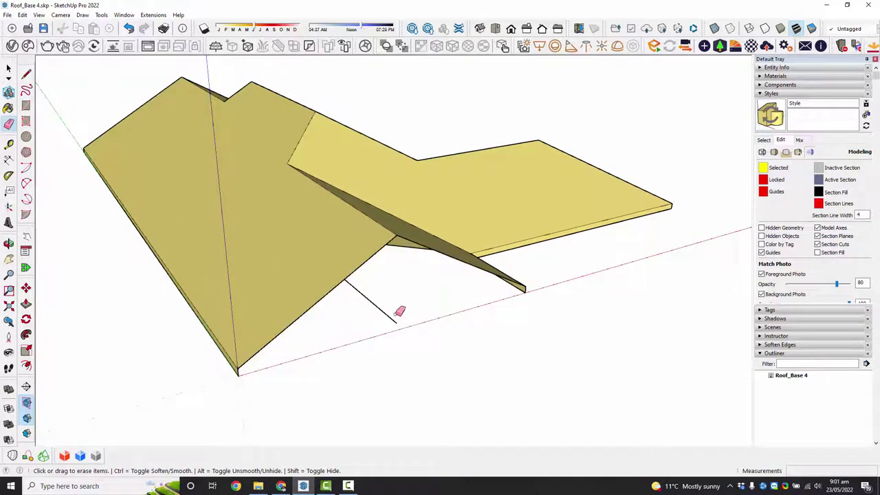
key(ctrl+z)
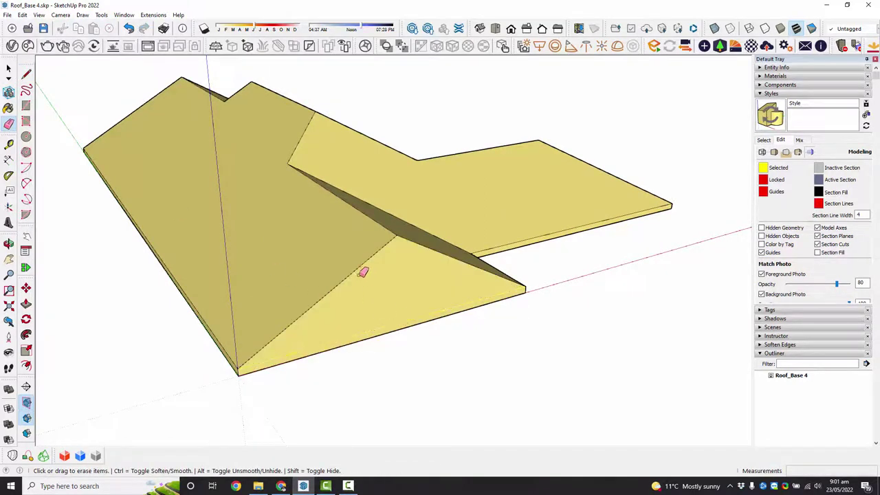
scroll(334, 261, down, 1)
middle_drag(335, 262, 302, 206)
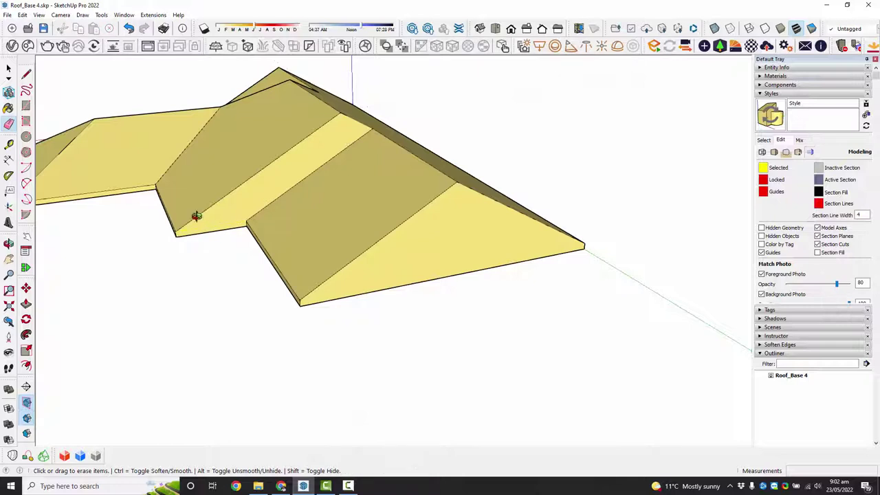
middle_drag(191, 222, 199, 207)
Step: Draw the first gable end's inset edge from the eave corner up to the ridge
click(25, 75)
click(160, 288)
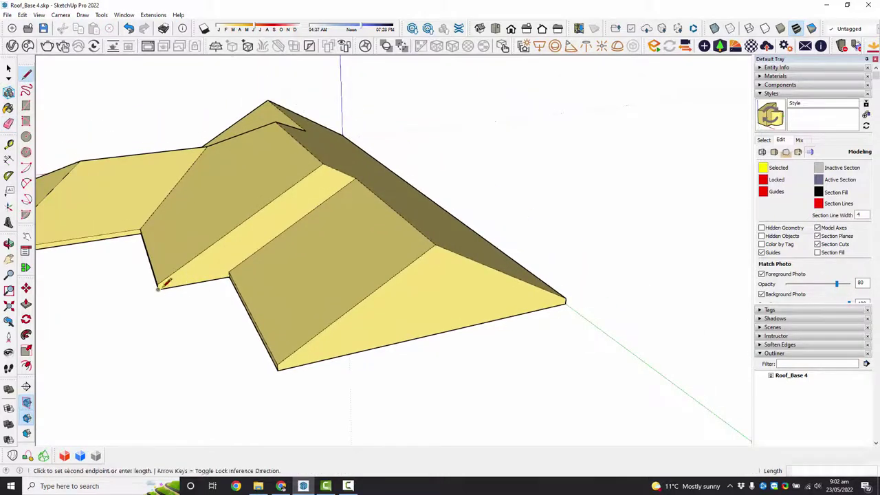
scroll(252, 243, up, 3)
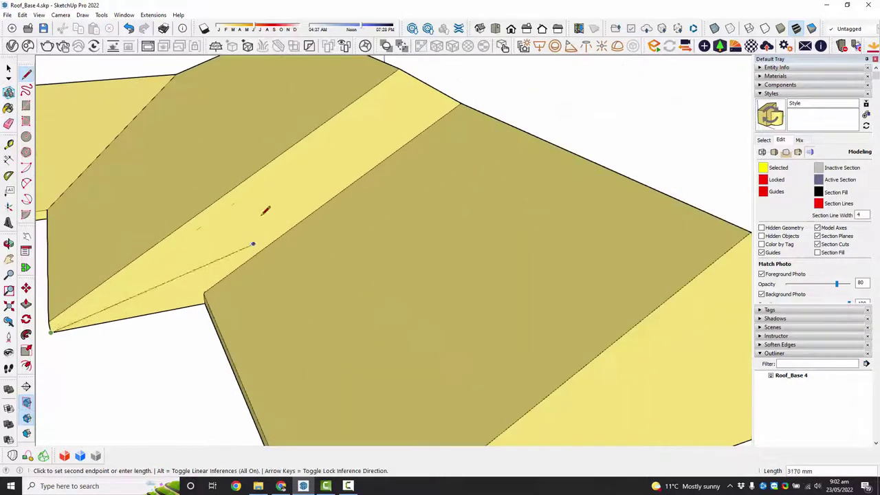
click(399, 79)
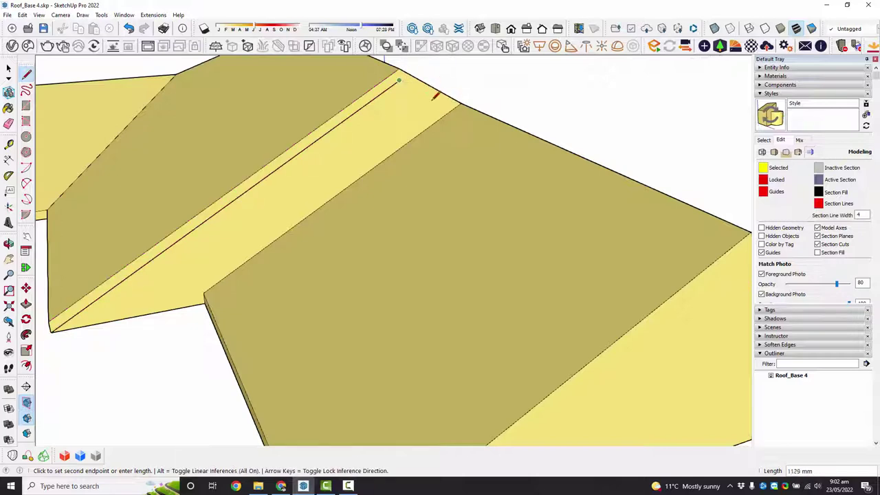
click(452, 108)
scroll(385, 172, down, 5)
Step: Draw a second gable end's inset edge from its lower corner to the opposite corner
middle_drag(377, 237, 327, 289)
click(300, 299)
scroll(435, 196, up, 4)
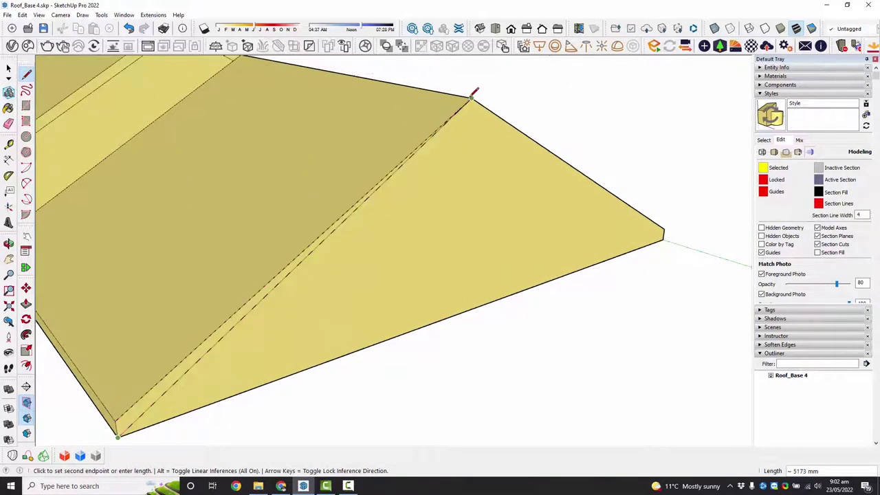
click(473, 114)
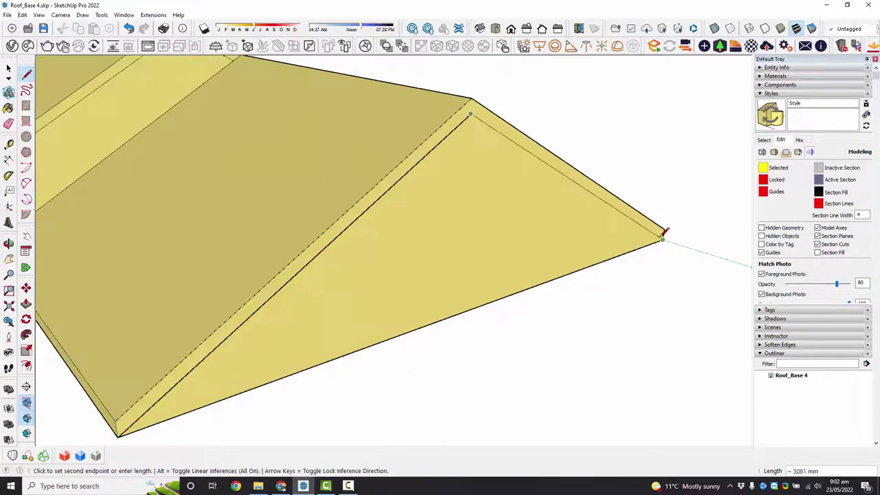
click(664, 233)
scroll(361, 208, down, 5)
Step: Trace a third gable end's inset edge from its bottom corner up to the ridge
middle_drag(361, 208, 387, 244)
scroll(457, 317, up, 5)
click(445, 334)
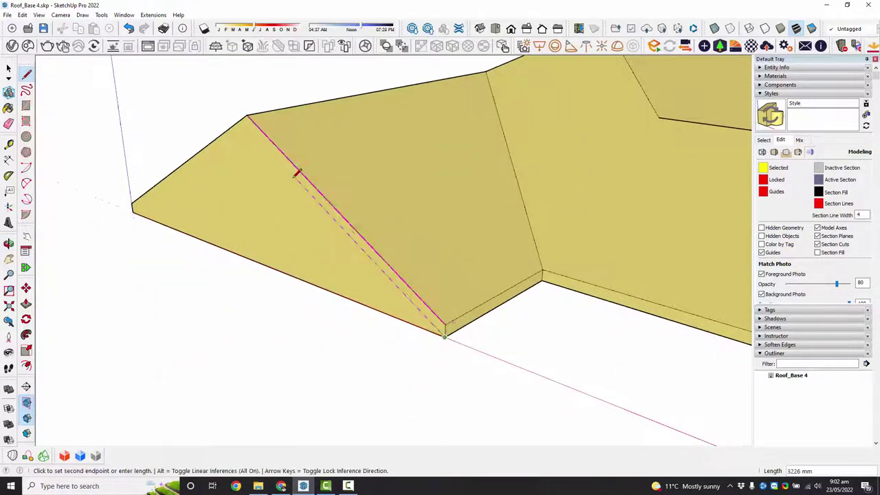
click(248, 116)
key(Escape)
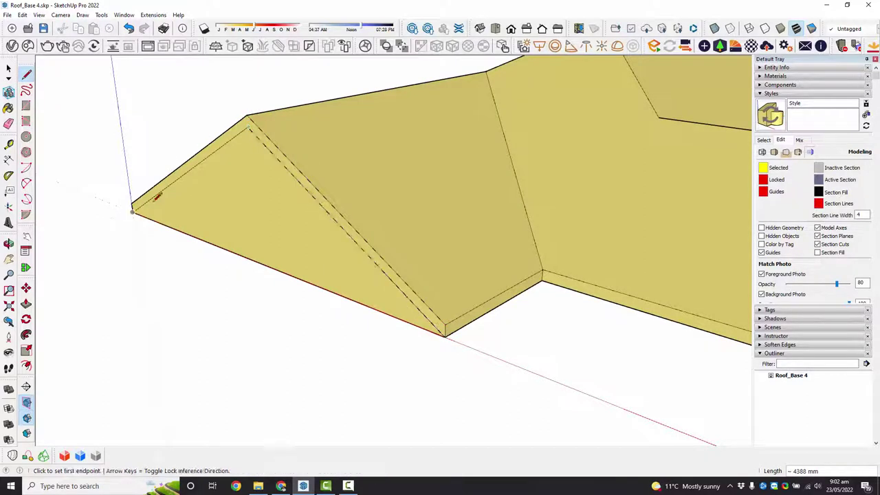
scroll(192, 192, down, 5)
middle_drag(191, 192, 89, 145)
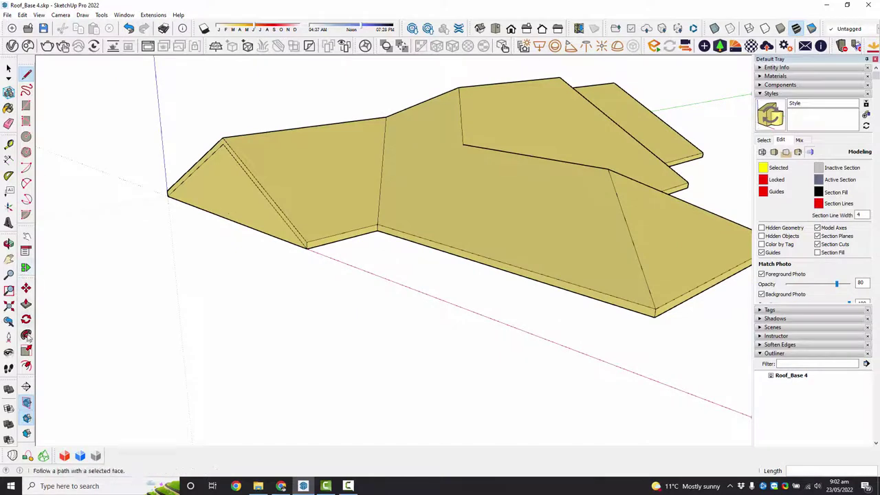
Step: Recess the inset gable triangle 450 mm into the roof with Push/Pull
click(25, 303)
click(215, 207)
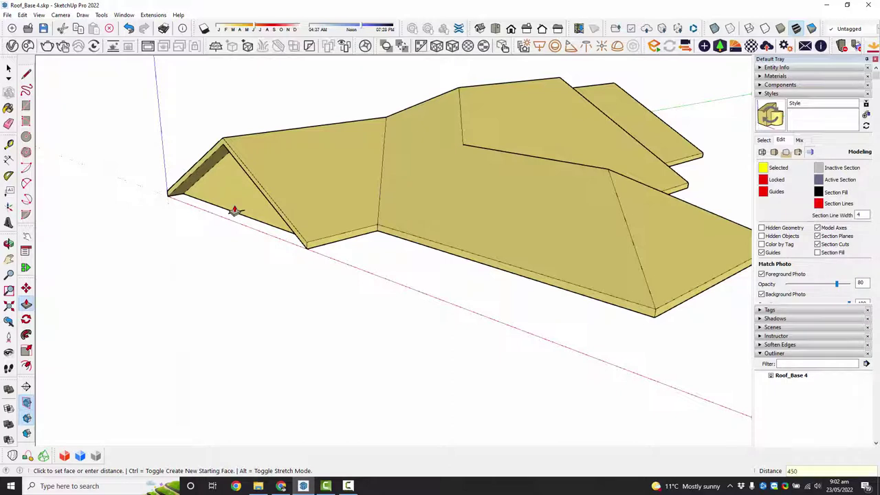
key(Return)
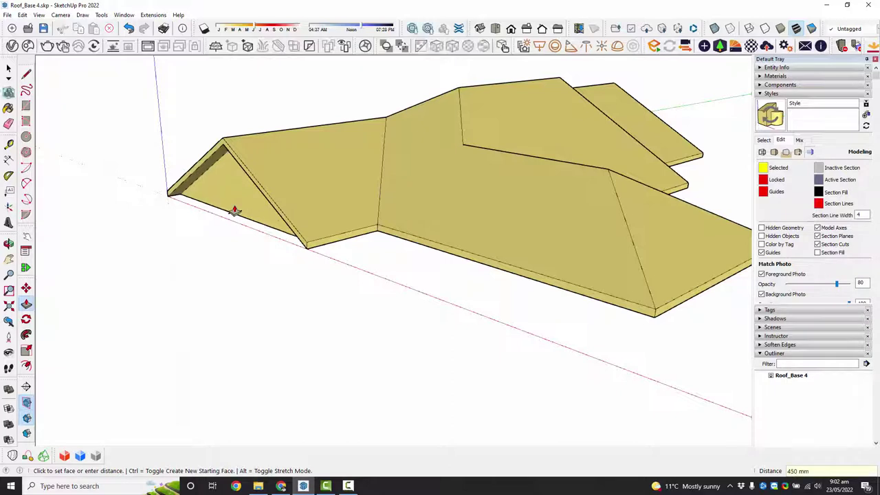
middle_drag(611, 204, 522, 281)
Step: Orbit to a low view of the near side and return to the Select tool
scroll(239, 157, down, 2)
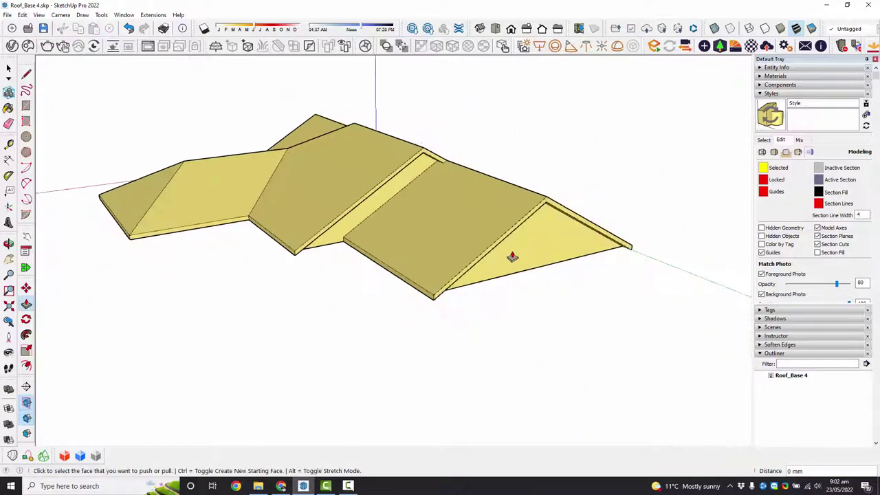
middle_drag(487, 255, 194, 257)
scroll(192, 258, up, 2)
key(e)
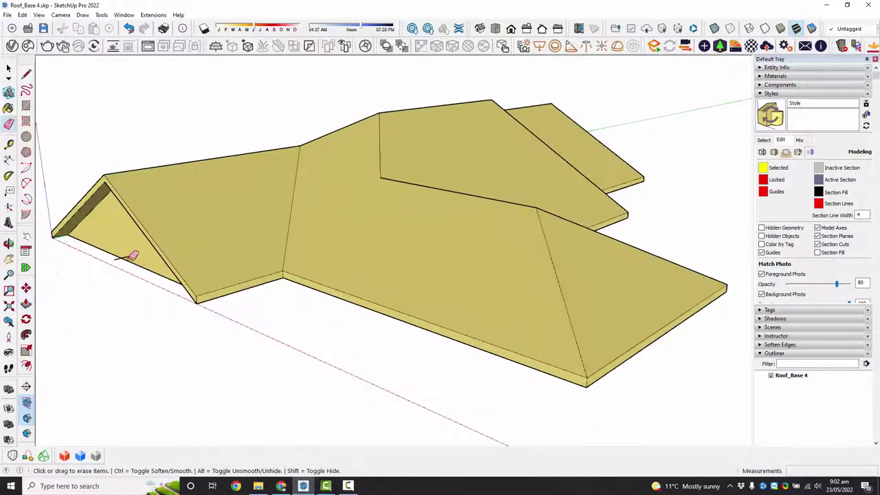
key(space)
scroll(172, 252, down, 3)
mouse_move(172, 252)
middle_down()
mouse_move(240, 249)
mouse_move(240, 261)
mouse_move(391, 251)
mouse_move(320, 255)
mouse_move(322, 244)
middle_up()
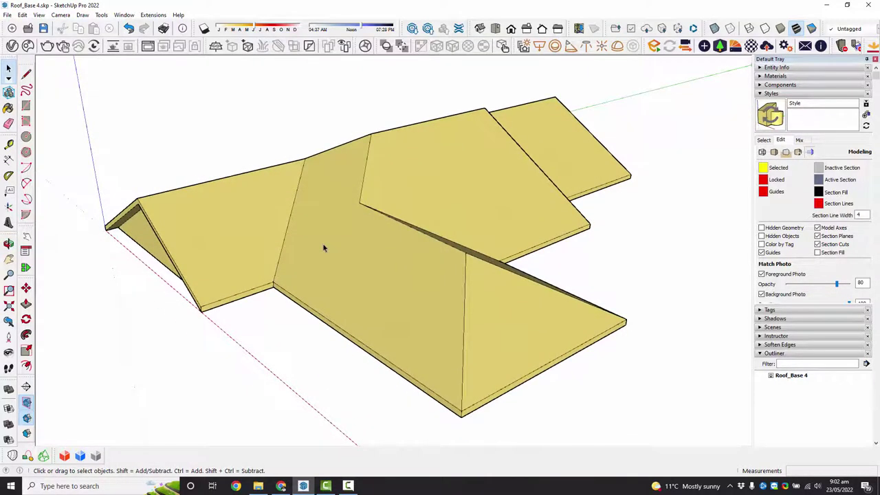